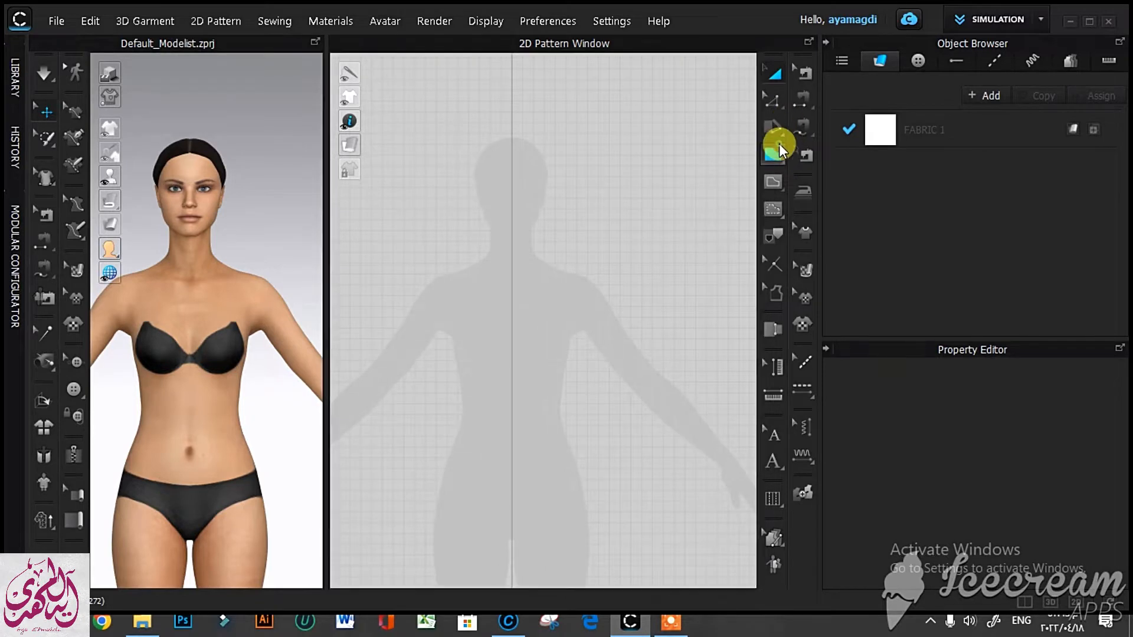
Draw a square pattern piece with sides of about 24.4 in in the 2D window
click(779, 143)
click(811, 178)
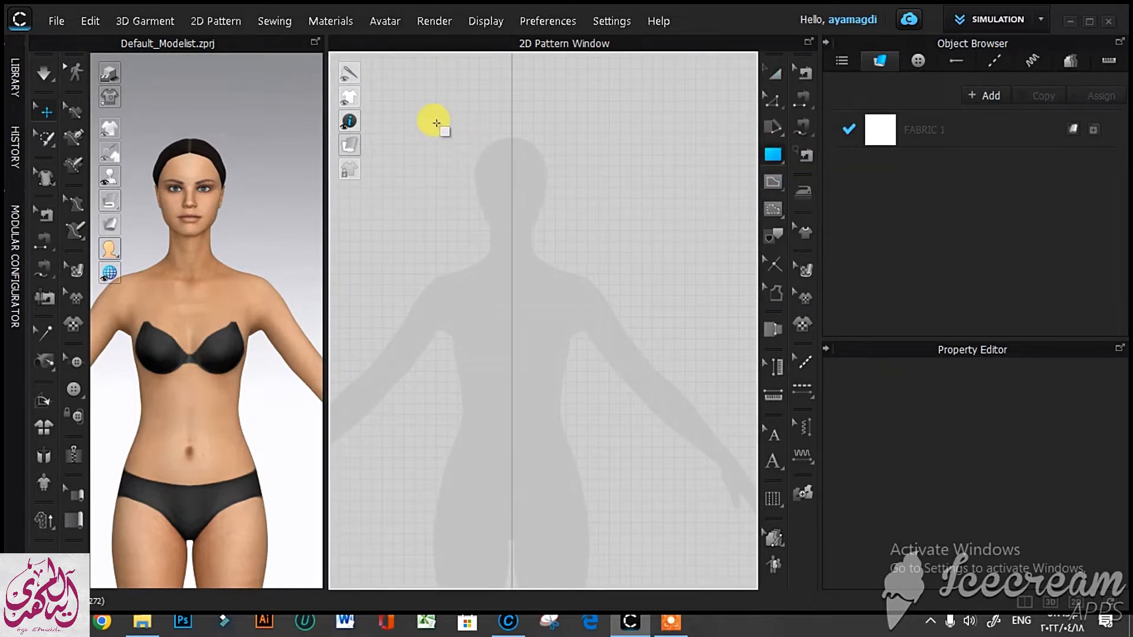
shift+drag(431, 112, 694, 354)
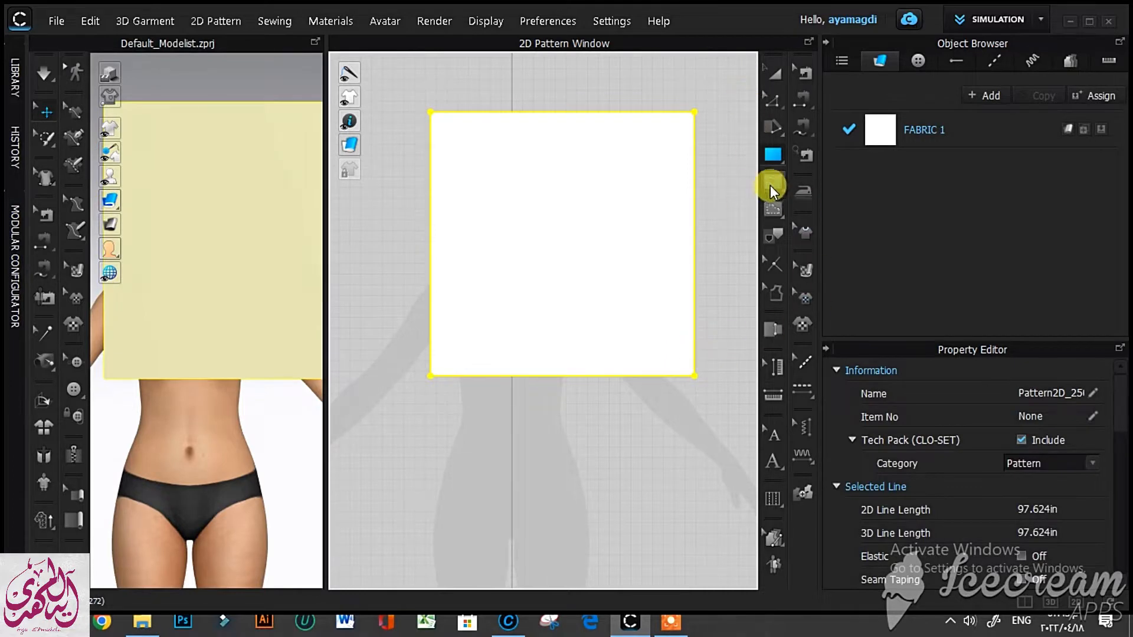
Draw an internal line from the square's upper-right corner to its lower-left corner and cut the piece along it
click(694, 112)
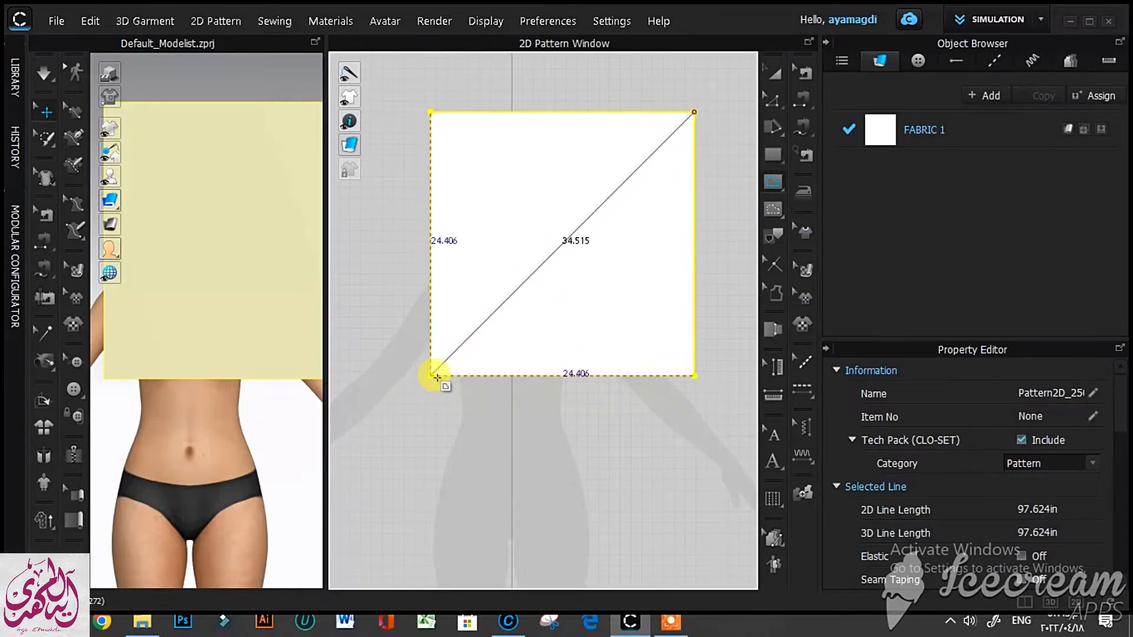
click(433, 376)
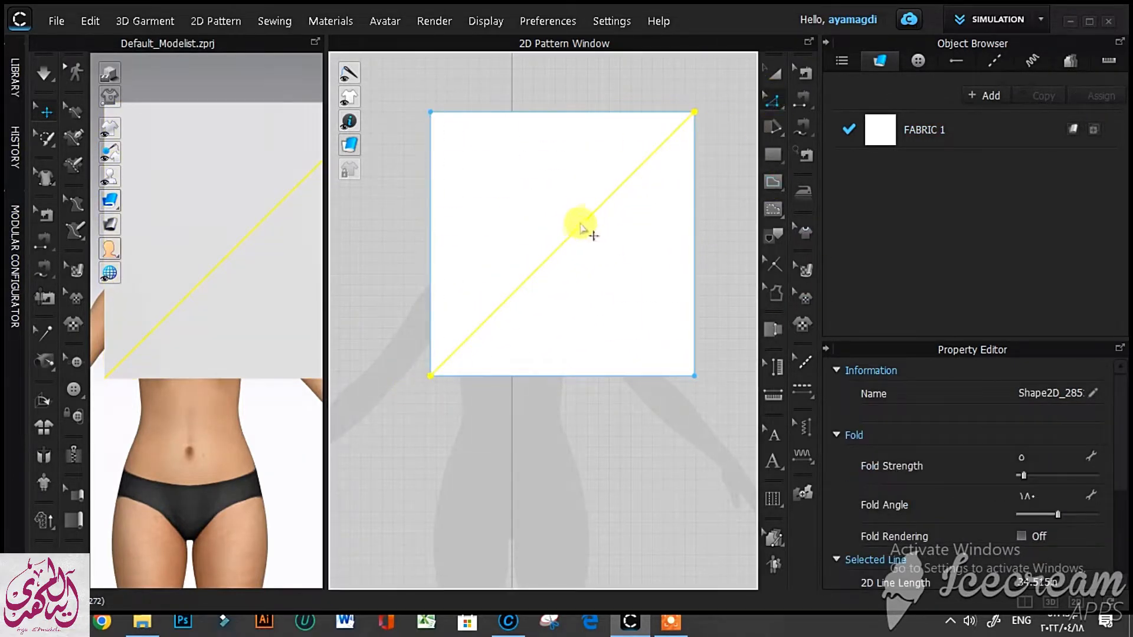
right_click(581, 229)
click(674, 435)
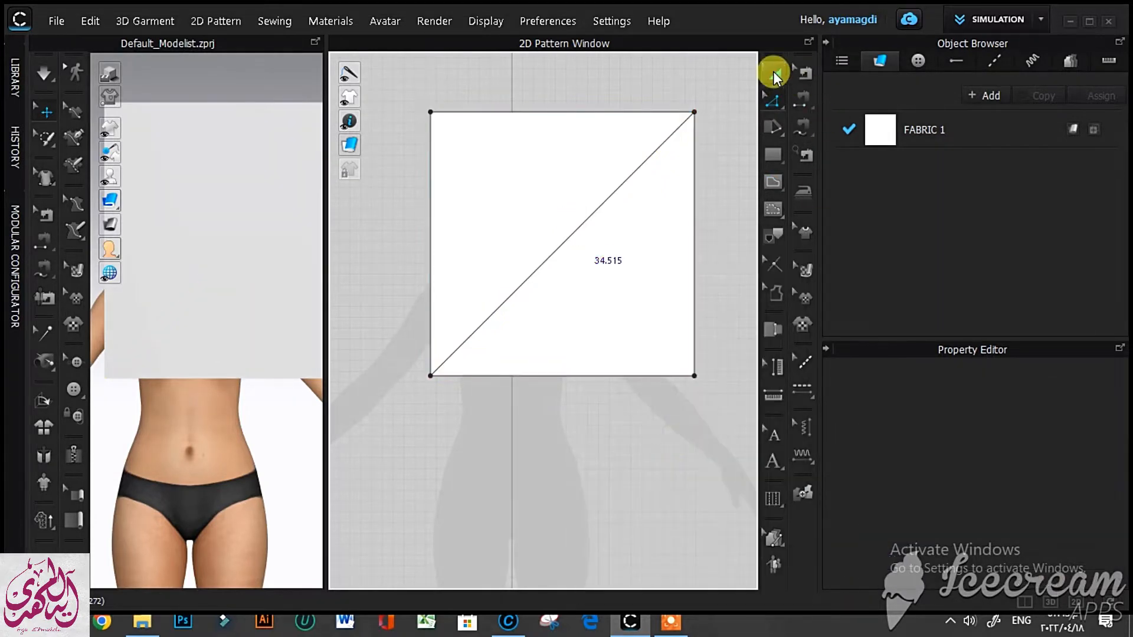
Delete the upper-left triangular half of the cut square
click(772, 74)
click(602, 118)
key(Delete)
Rotate the remaining triangle so its long edge is horizontal at the base, and center it above the avatar silhouette
click(637, 222)
scroll(637, 222, down, 3)
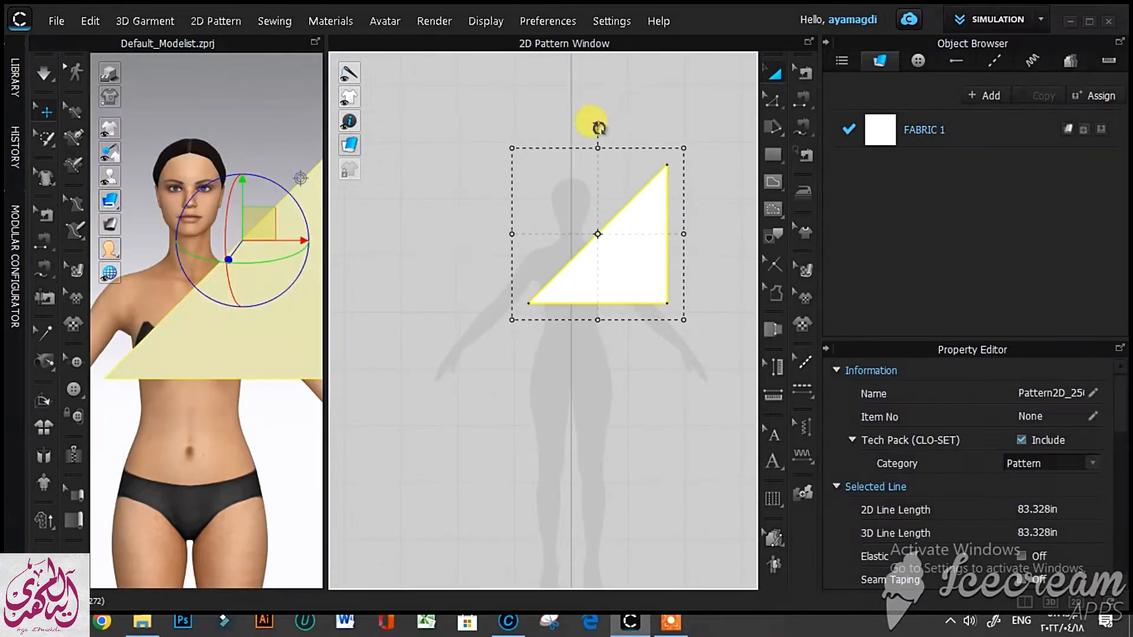
drag(473, 191, 440, 330)
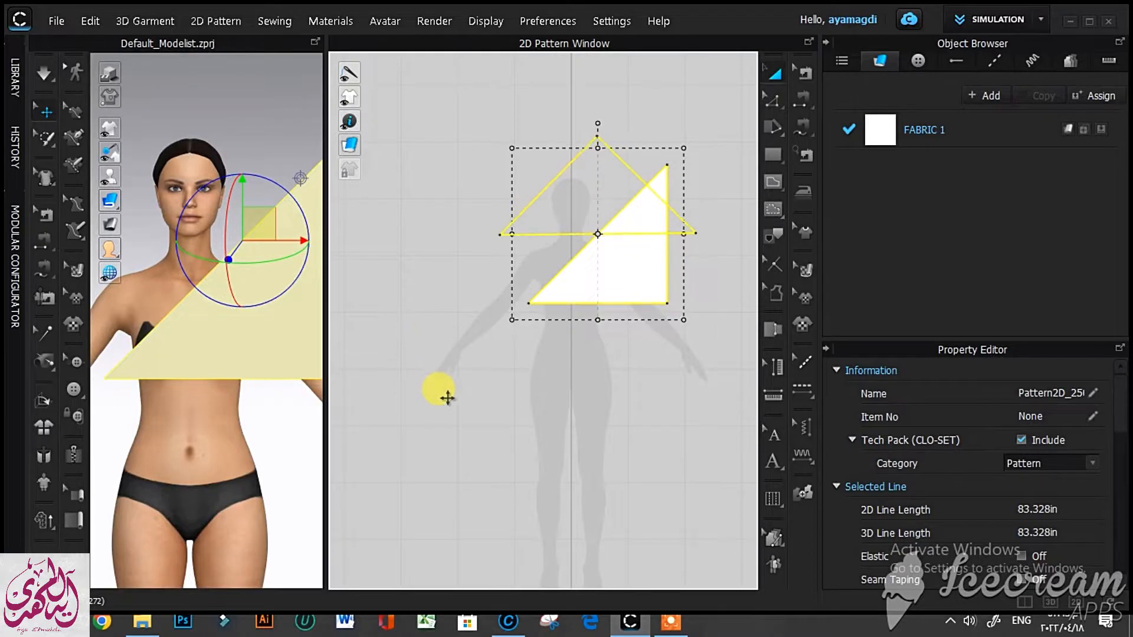
drag(441, 393, 442, 391)
drag(614, 202, 599, 135)
click(621, 253)
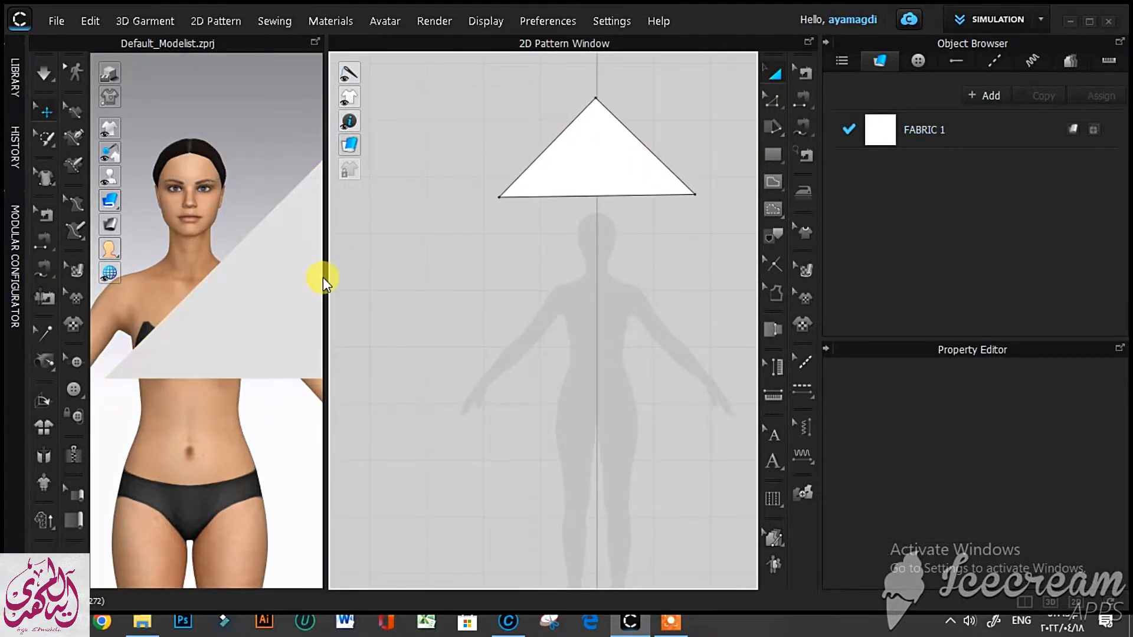
Enlarge the 3D view and move the triangle above the avatar's head
drag(326, 291, 692, 292)
click(513, 303)
drag(555, 234, 415, 297)
drag(518, 278, 361, 253)
right_drag(362, 253, 561, 366)
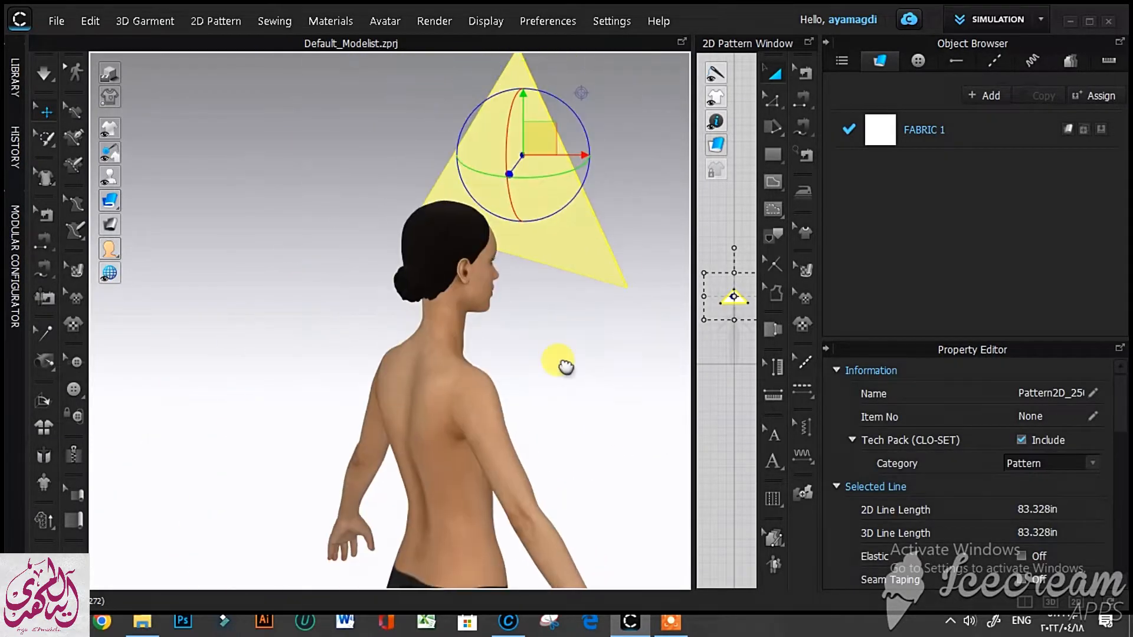
right_click(539, 327)
click(468, 207)
drag(480, 199, 398, 204)
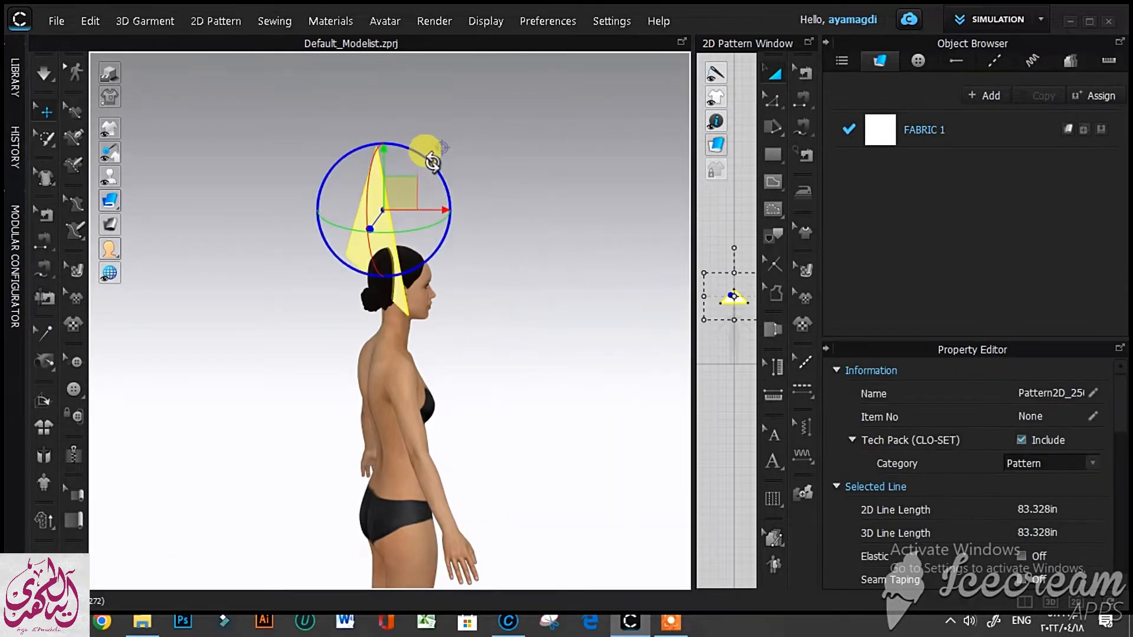
Rotate the triangle in 3D so it lies nearly flat over the avatar's head
drag(431, 159, 417, 320)
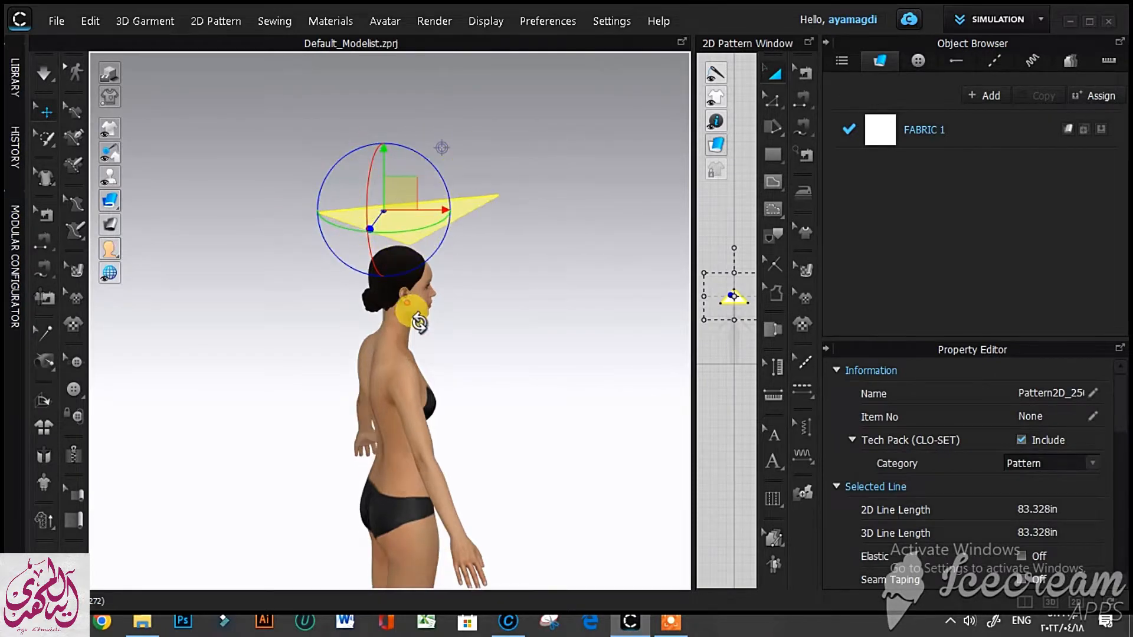
right_drag(418, 323, 437, 189)
drag(437, 189, 426, 365)
right_drag(427, 366, 568, 331)
drag(534, 197, 457, 240)
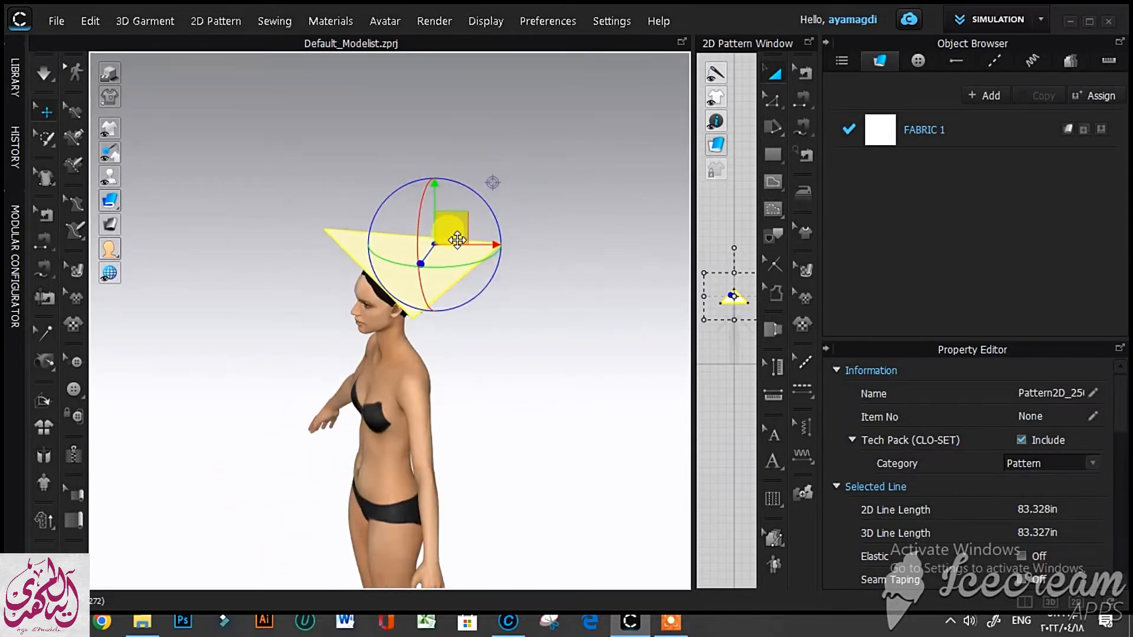
Fine-tune the flat triangle's position from the side so its long edge sits just above the forehead
right_drag(554, 203, 564, 217)
drag(532, 261, 488, 263)
right_drag(489, 263, 348, 284)
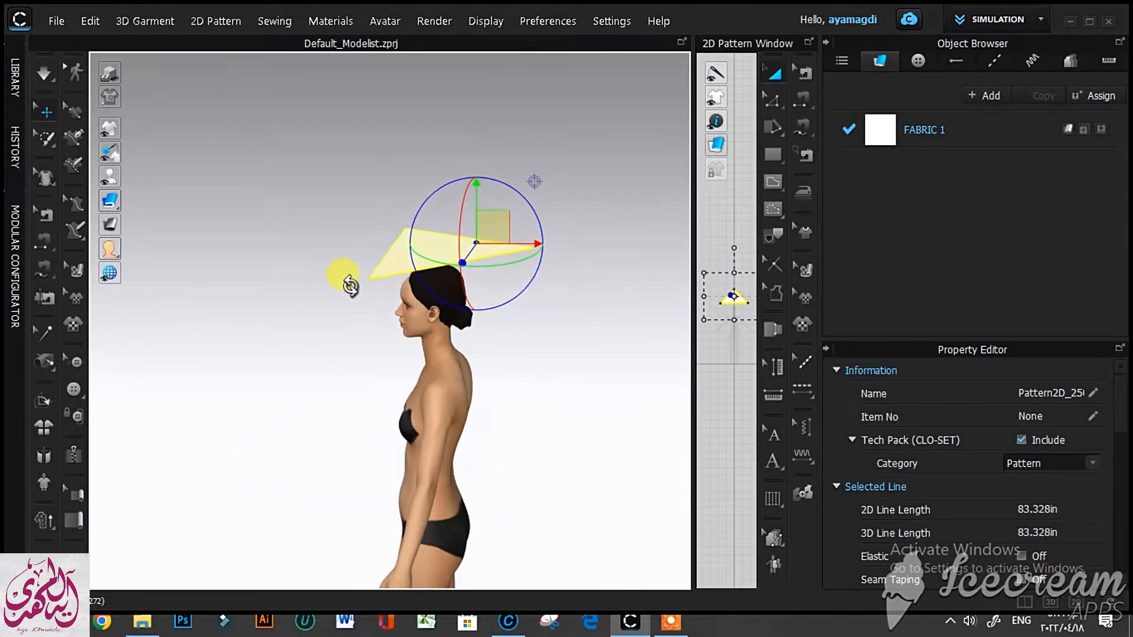
mouse_move(506, 221)
mouse_down()
mouse_move(515, 241)
mouse_move(513, 228)
mouse_up()
middle_drag(530, 351, 475, 288)
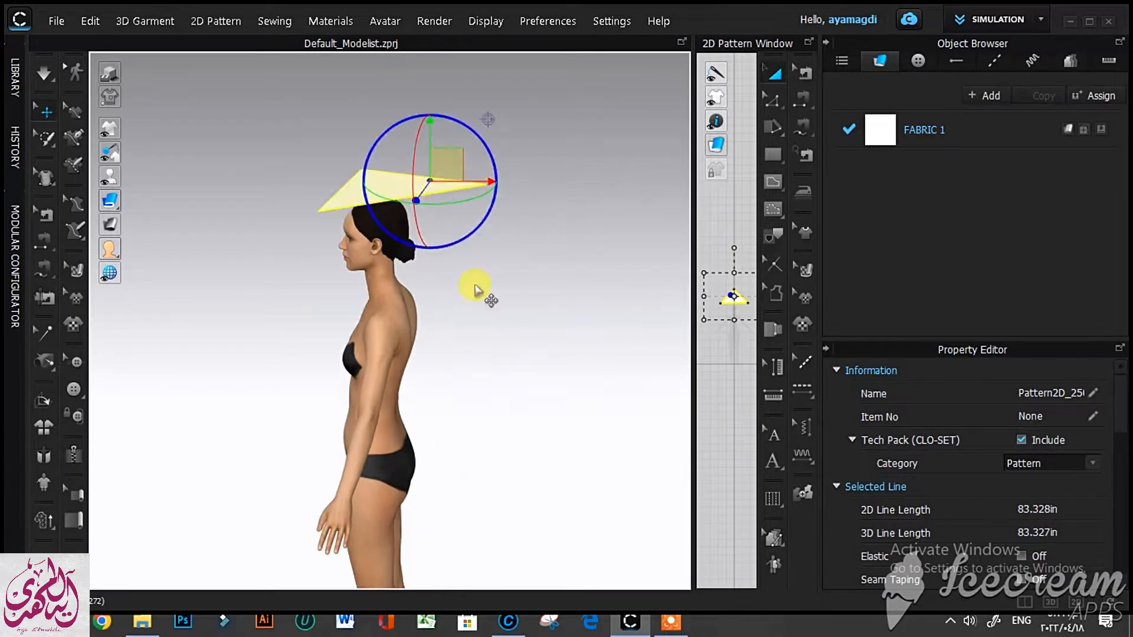
click(476, 287)
Widen the triangle in the 2D window to an outline length of about 119.9 in, and reposition it over the head
drag(690, 274, 461, 277)
key(2)
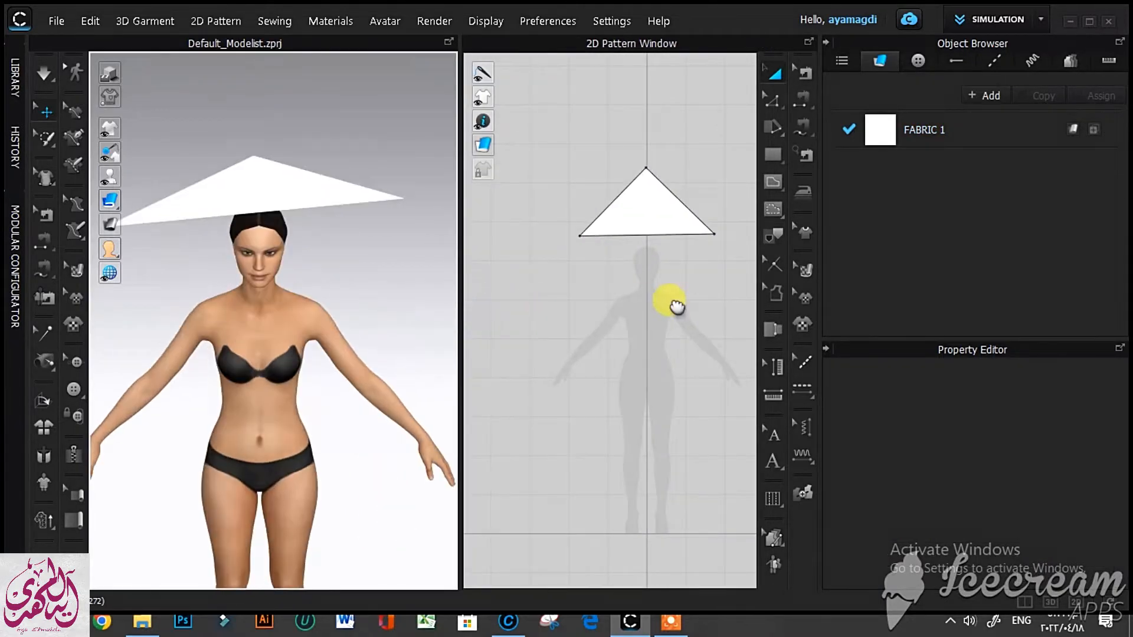
click(627, 214)
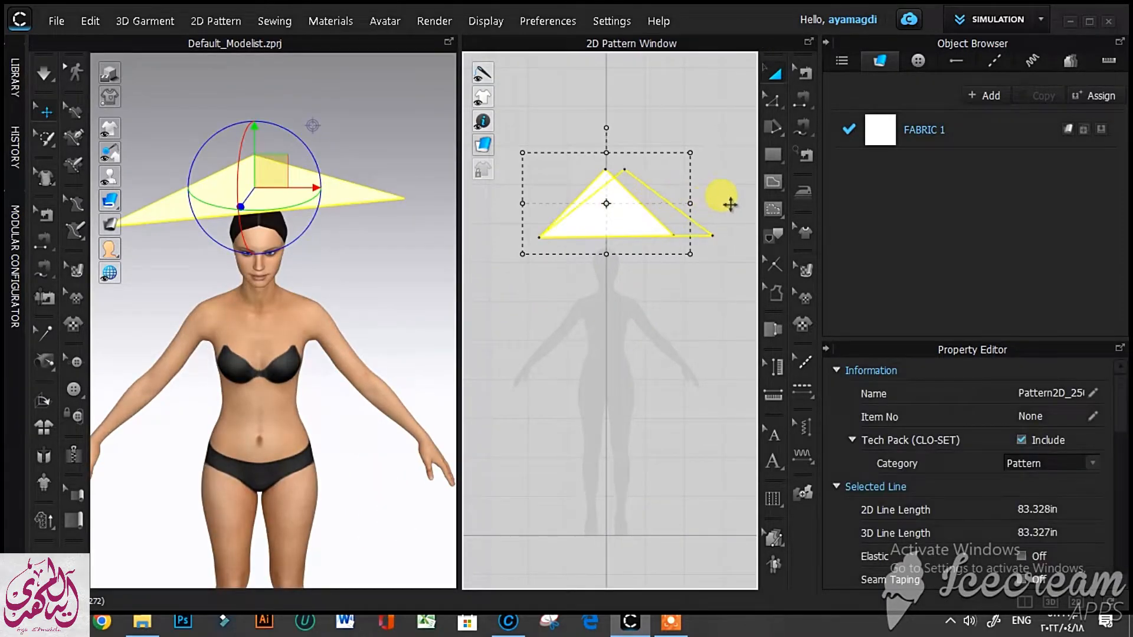
drag(730, 204, 699, 229)
scroll(327, 288, down, 3)
drag(349, 209, 282, 212)
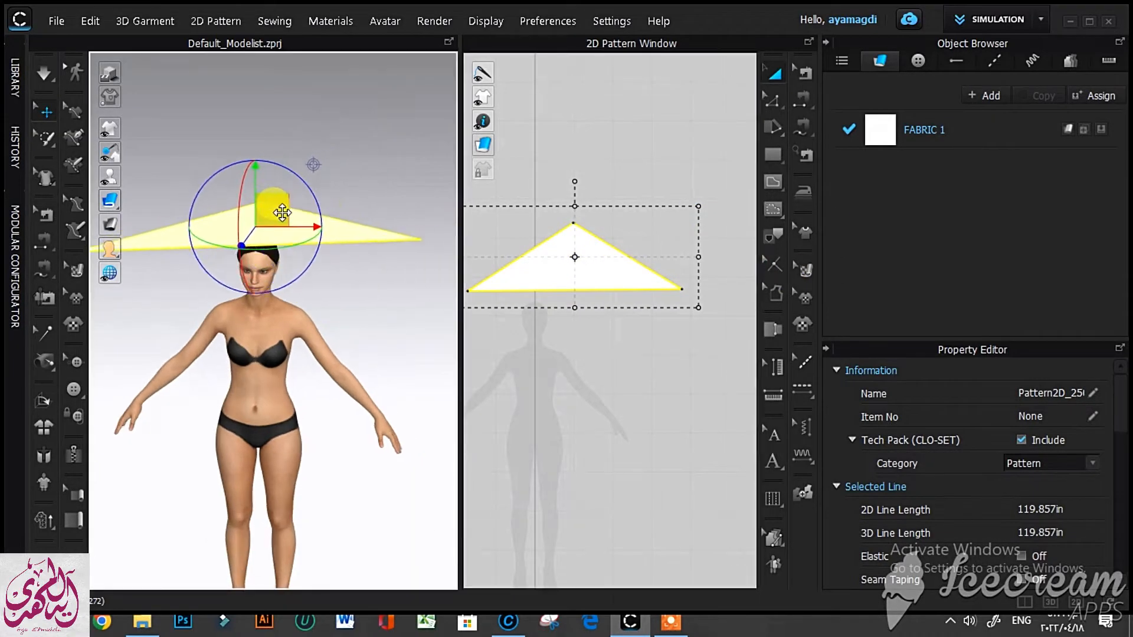
mouse_move(282, 214)
right_down()
mouse_move(436, 228)
mouse_move(267, 221)
right_up()
Pin both end corners of the triangle's long edge with Pin (Lasso)
click(42, 129)
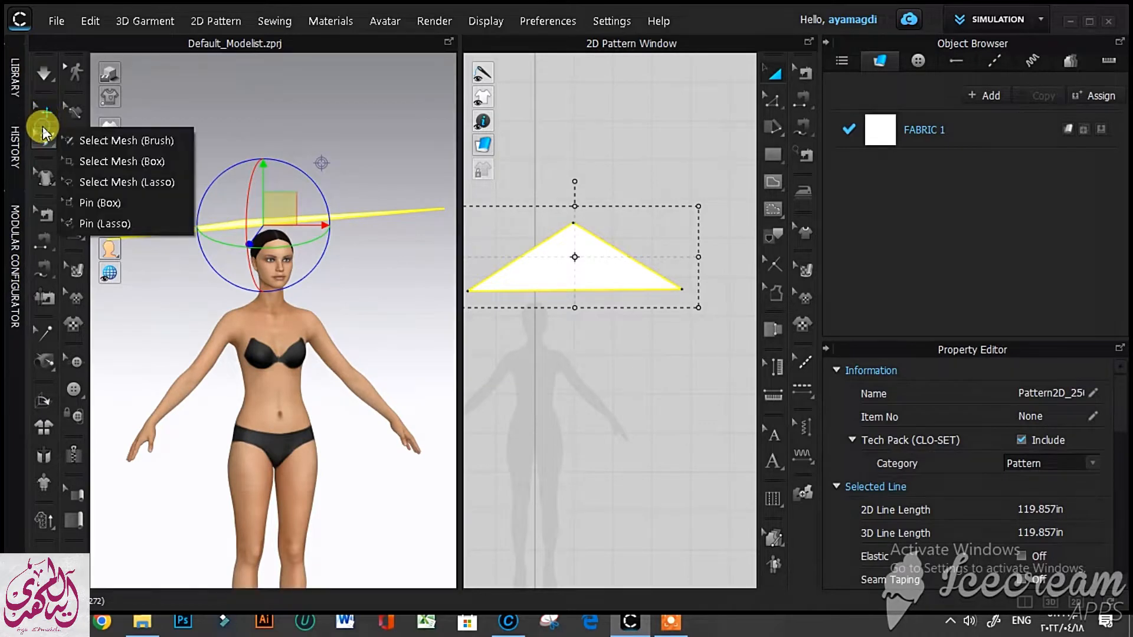
click(104, 224)
scroll(637, 277, up, 5)
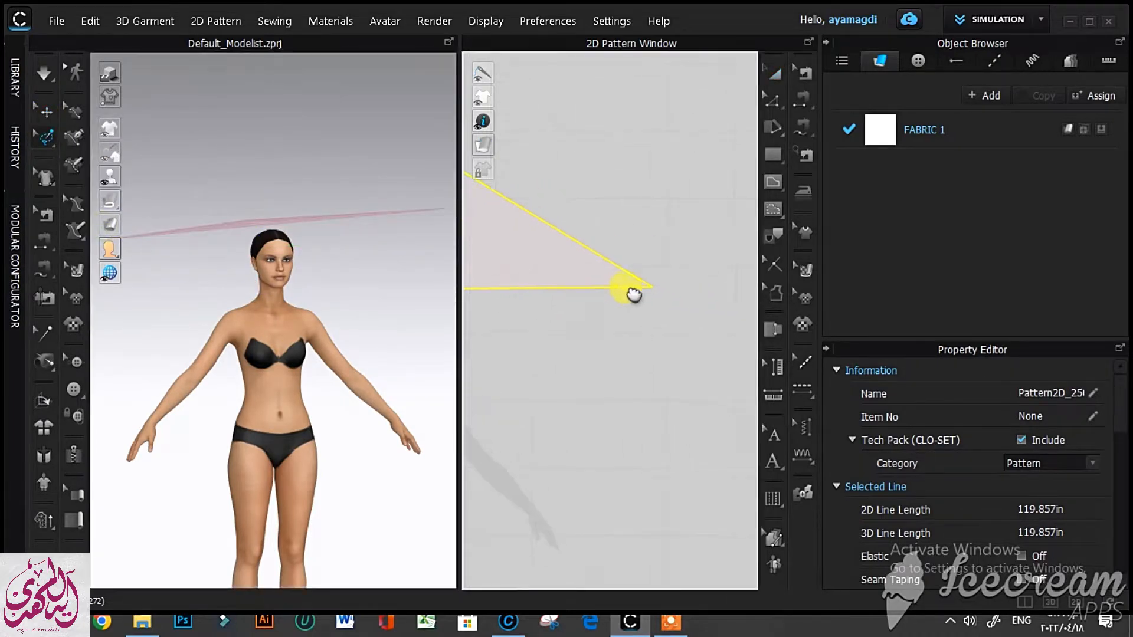
click(629, 278)
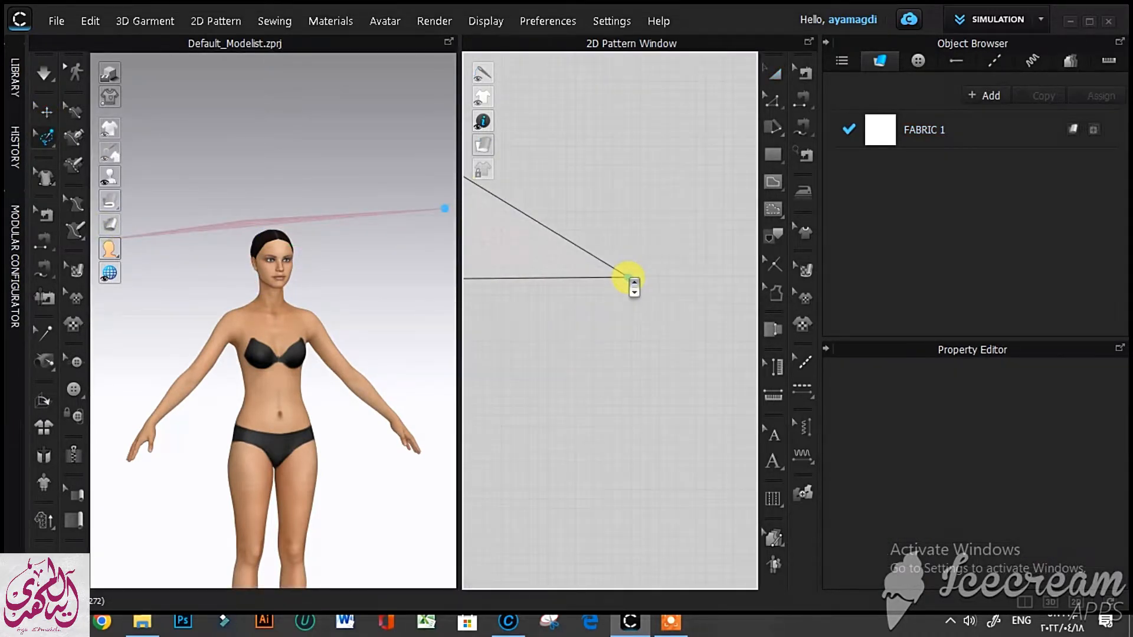
scroll(629, 279, down, 5)
middle_drag(589, 308, 751, 318)
scroll(622, 296, up, 4)
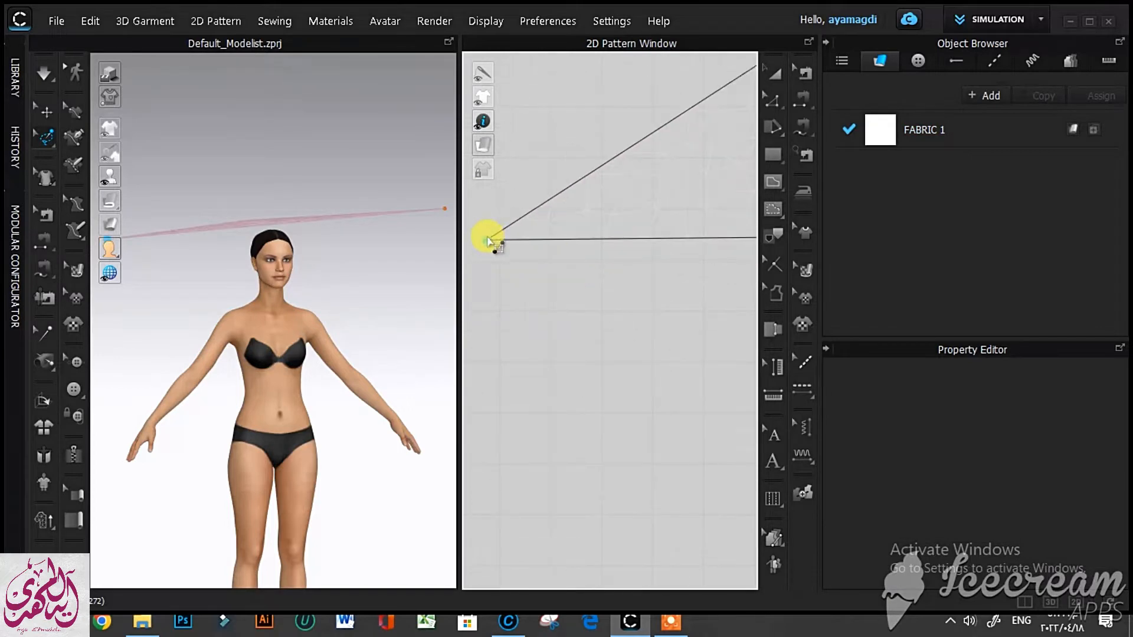
scroll(543, 277, down, 4)
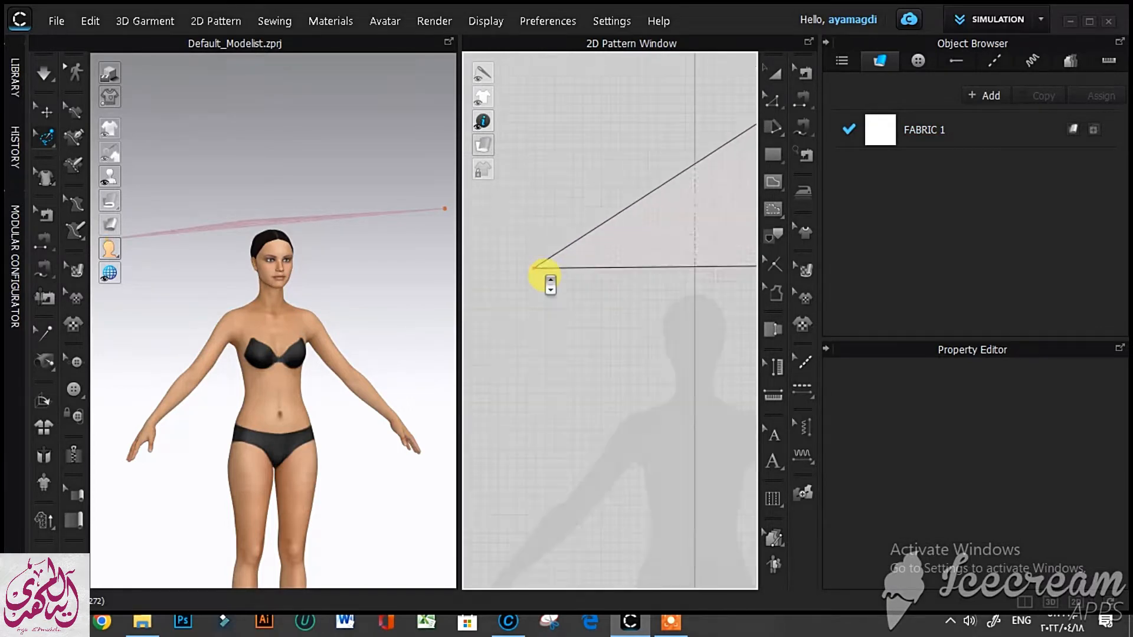
Draw a vertical internal line of about 17.26 in from the triangle's apex to its base, and pin the line's lower end
click(775, 178)
click(597, 177)
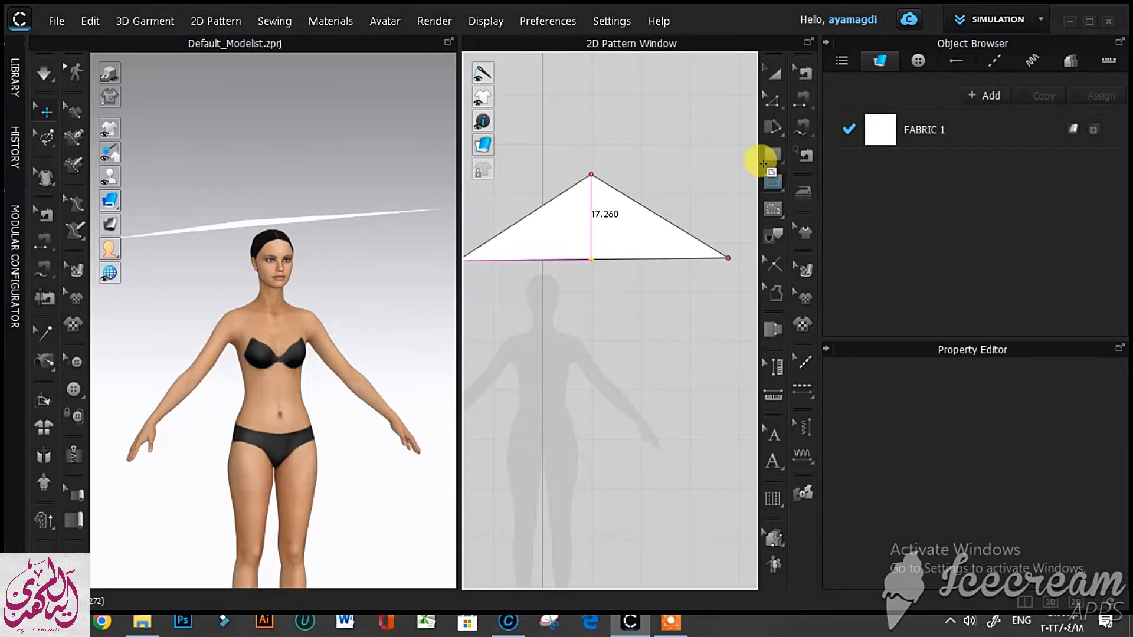
click(34, 140)
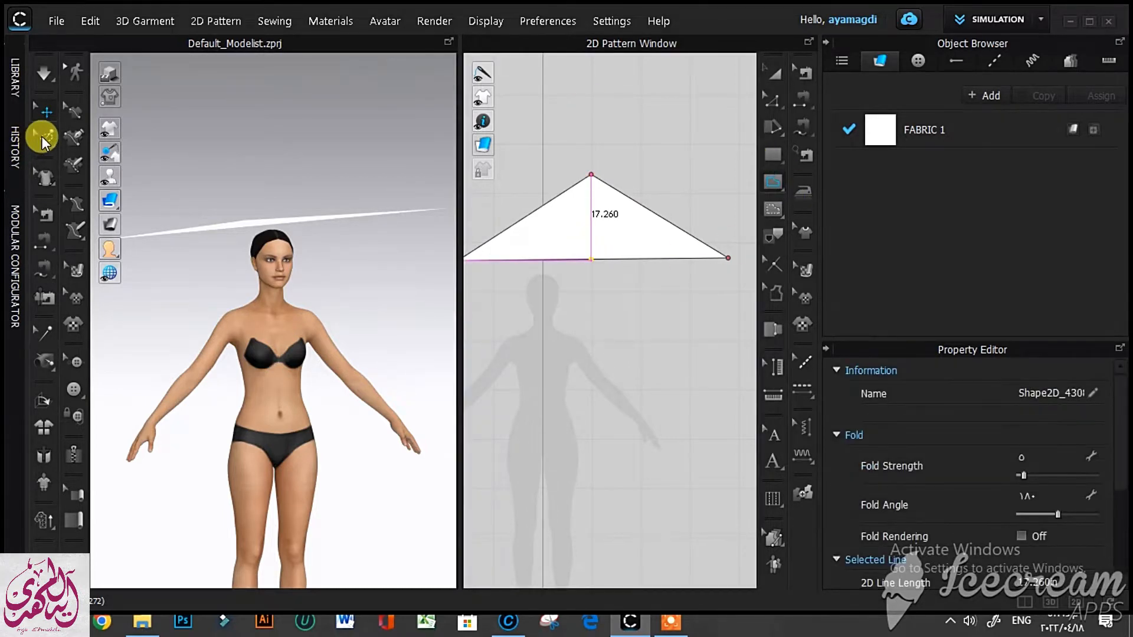
scroll(608, 278, up, 4)
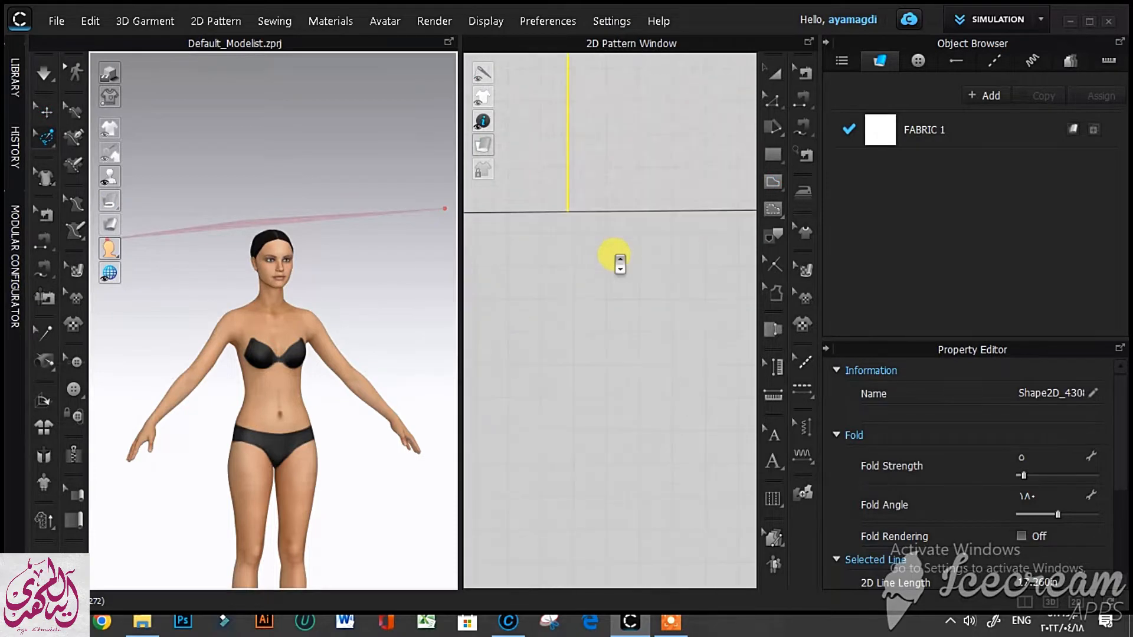
click(512, 169)
Simulate the pinned scarf so it drapes over the avatar's head, then stop the simulation
right_drag(322, 271, 387, 285)
middle_drag(387, 285, 321, 354)
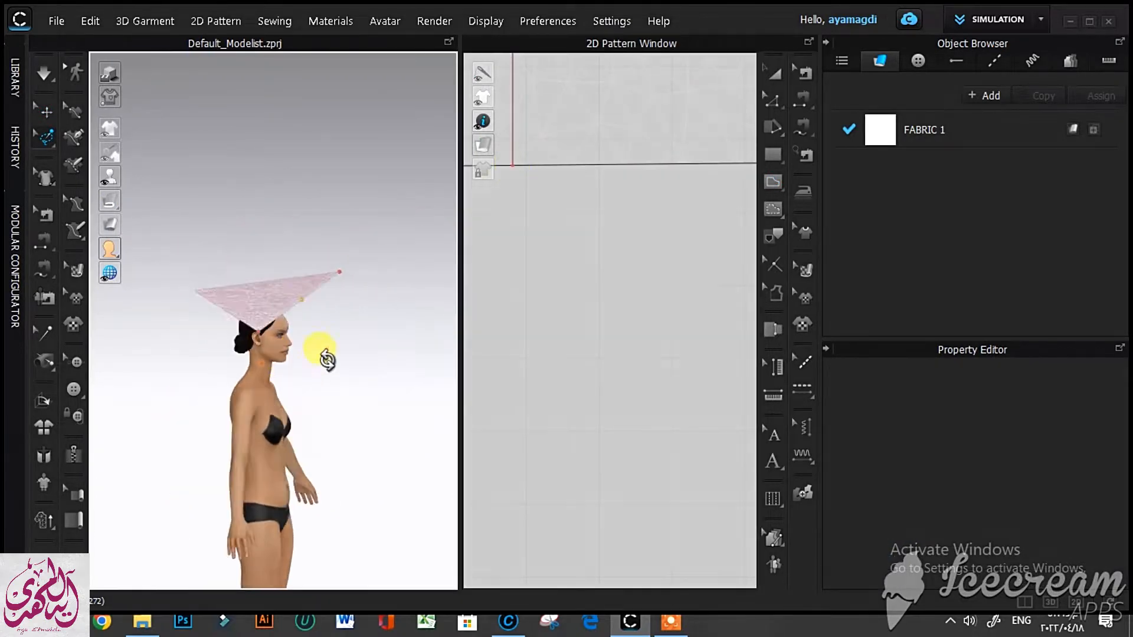
scroll(145, 202, up, 2)
click(44, 74)
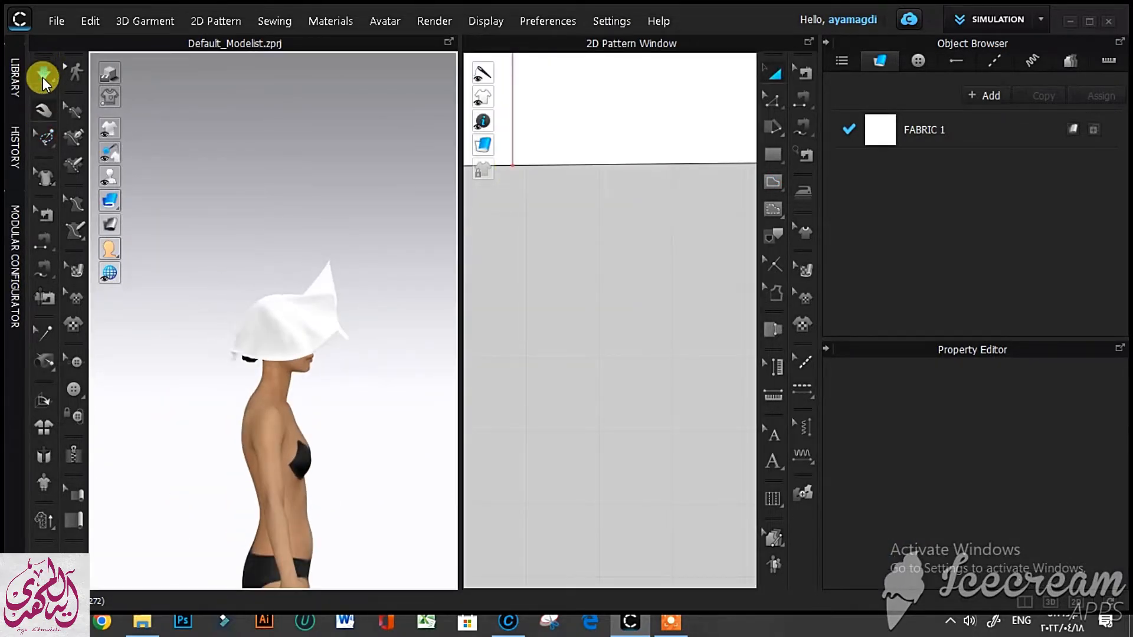
click(43, 73)
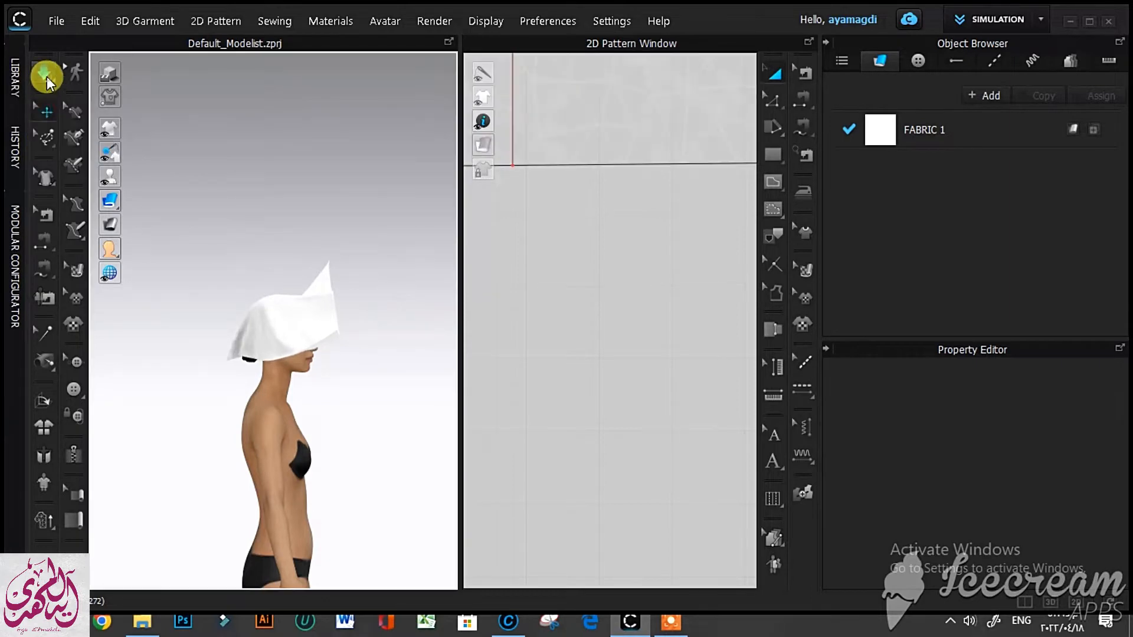
Shift the draped scarf backward on the avatar's head and restart the simulation
click(299, 325)
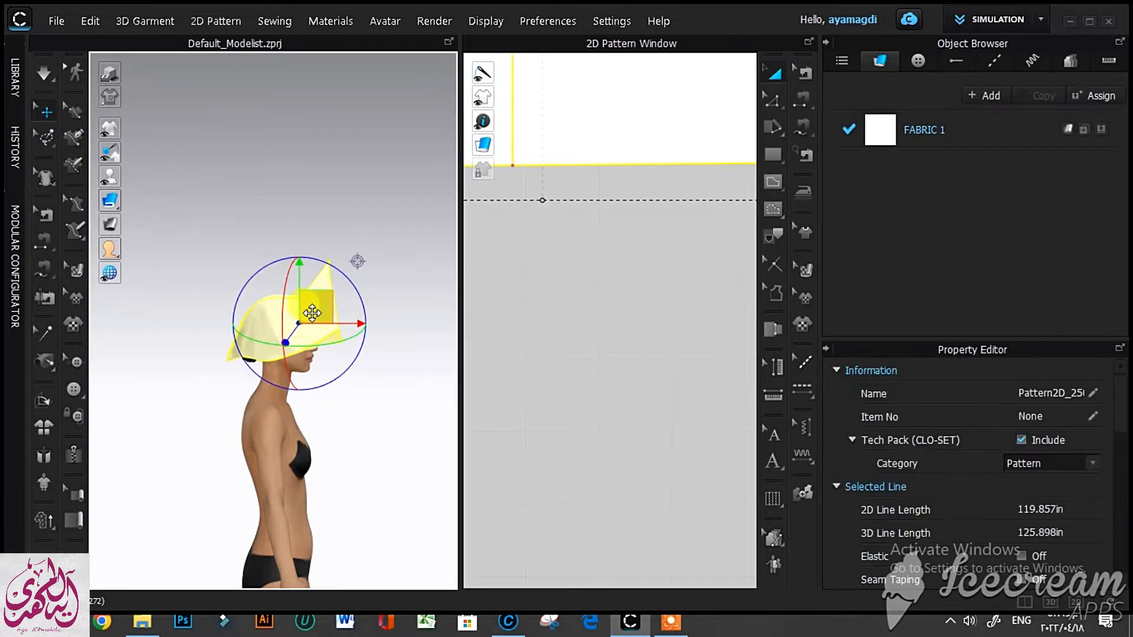
drag(310, 310, 276, 302)
right_drag(277, 304, 229, 332)
drag(299, 301, 309, 303)
click(42, 75)
right_drag(232, 333, 426, 343)
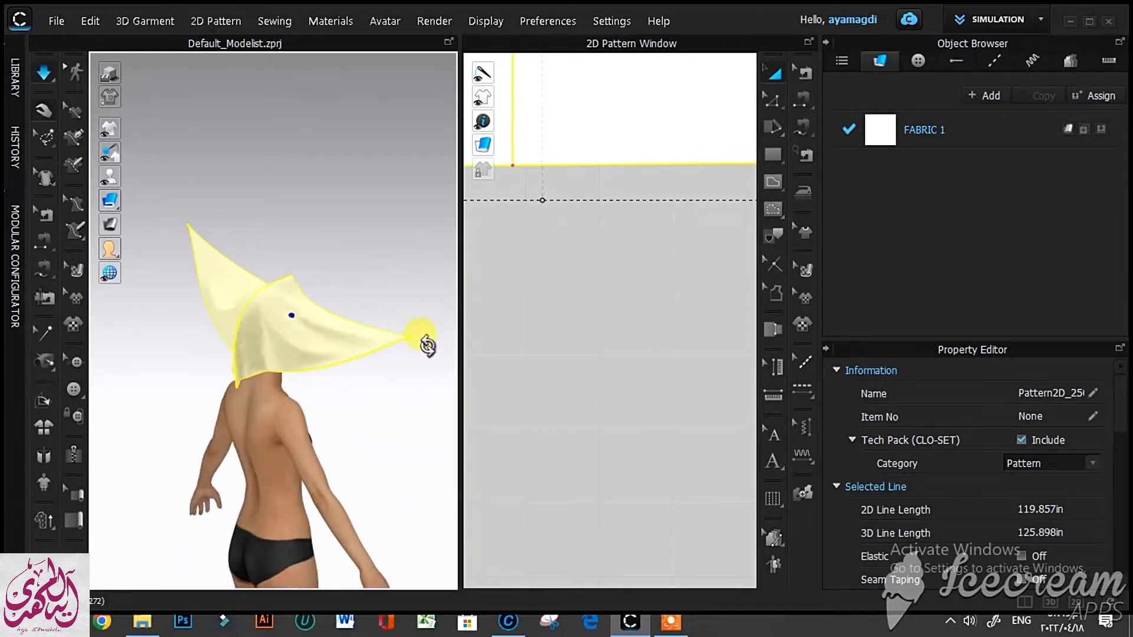
Move the pinned corner on the avatar's left side down to the front of the chest while simulating
click(44, 137)
right_drag(373, 471, 195, 379)
drag(460, 376, 558, 392)
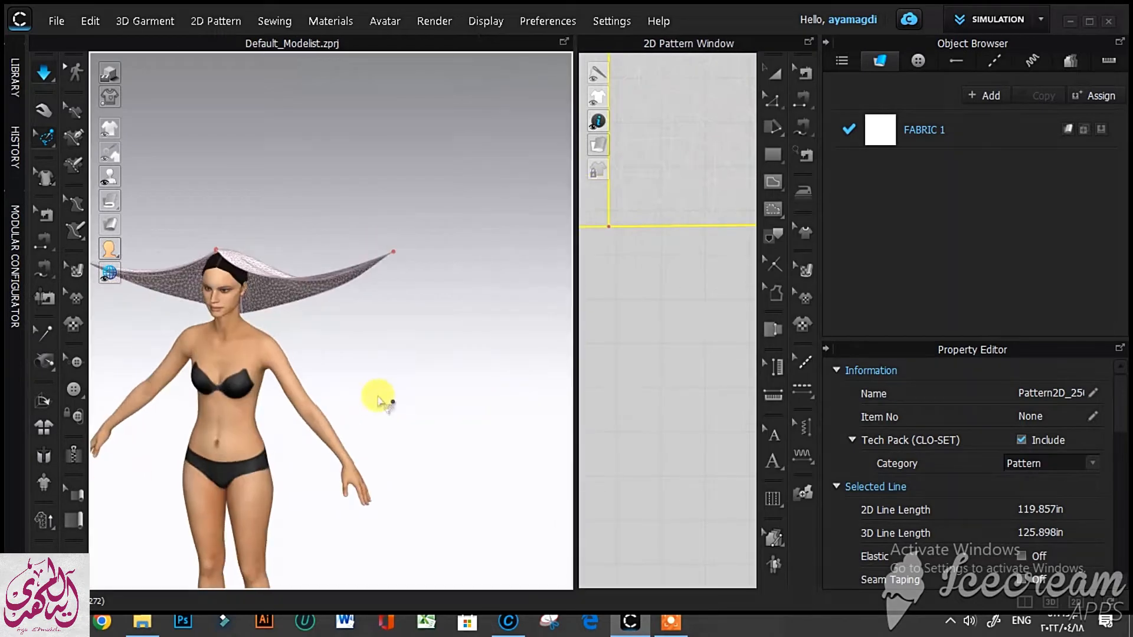
right_drag(381, 397, 404, 322)
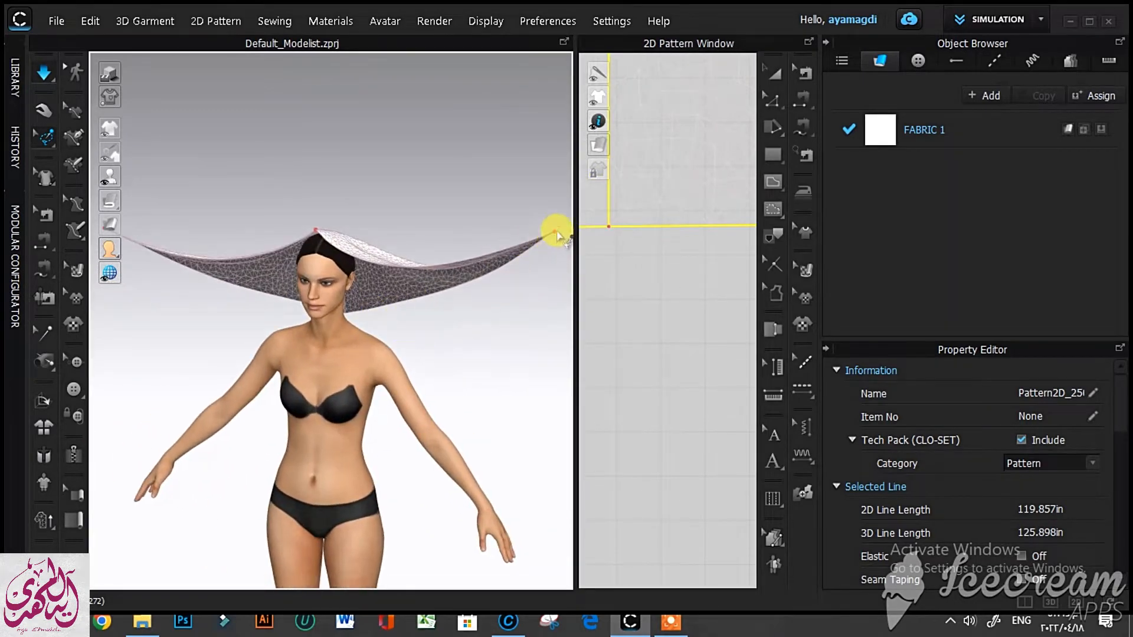
click(557, 235)
right_drag(554, 236, 447, 251)
middle_drag(550, 232, 477, 247)
drag(481, 246, 378, 332)
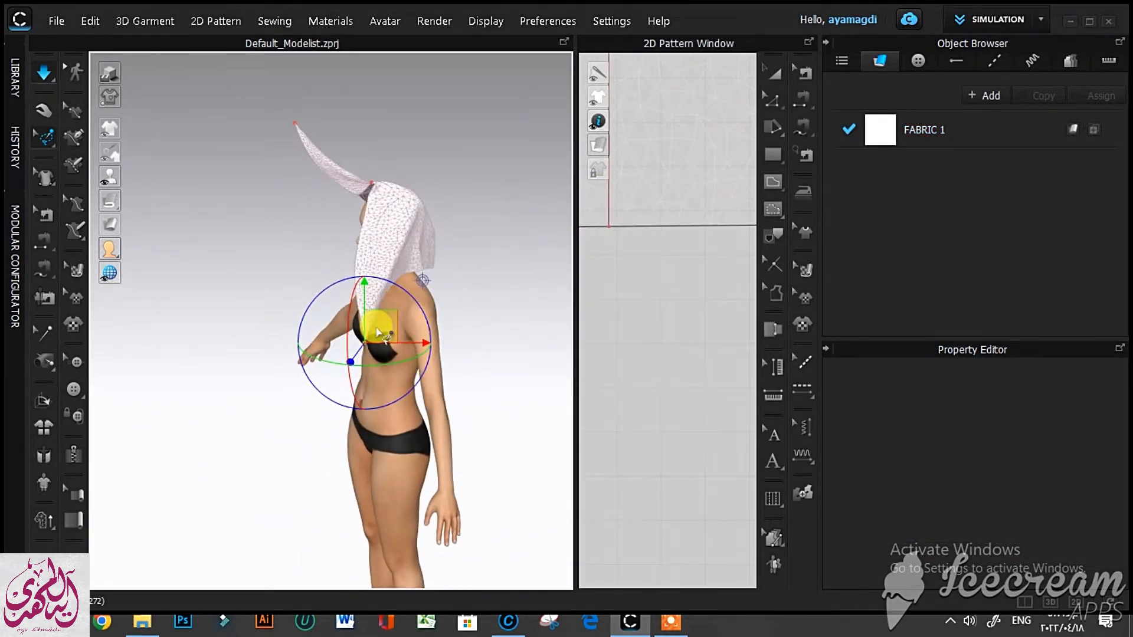
Lower the pinned corner on the avatar's left side from in front of the face to chest level
right_drag(432, 324, 519, 380)
drag(538, 370, 316, 452)
drag(303, 348, 296, 375)
right_drag(254, 407, 142, 421)
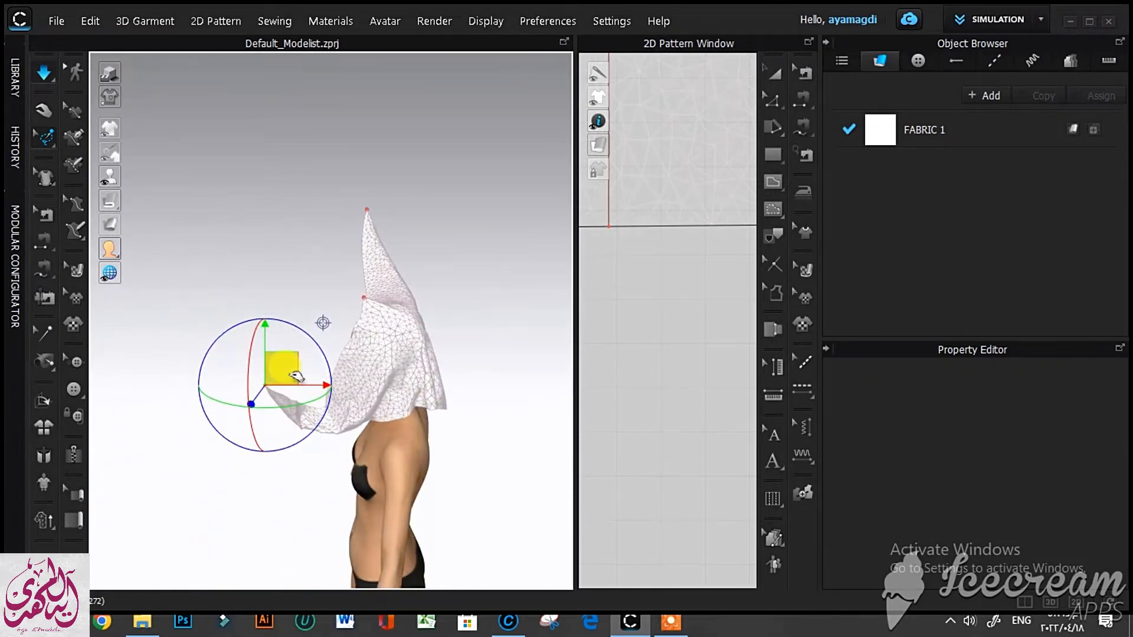
drag(296, 375, 358, 554)
right_drag(374, 528, 457, 506)
middle_drag(284, 472, 448, 453)
right_drag(328, 423, 417, 435)
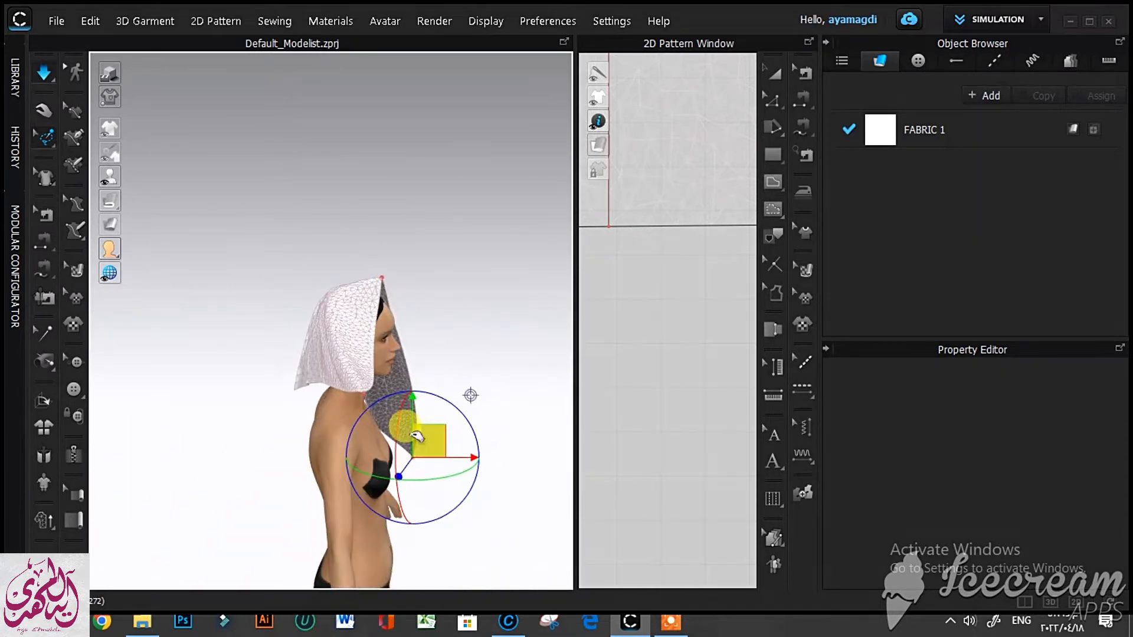
Bring the pinned corner on the avatar's right side around to the front and lower it to the waist
click(364, 394)
right_drag(360, 393, 287, 382)
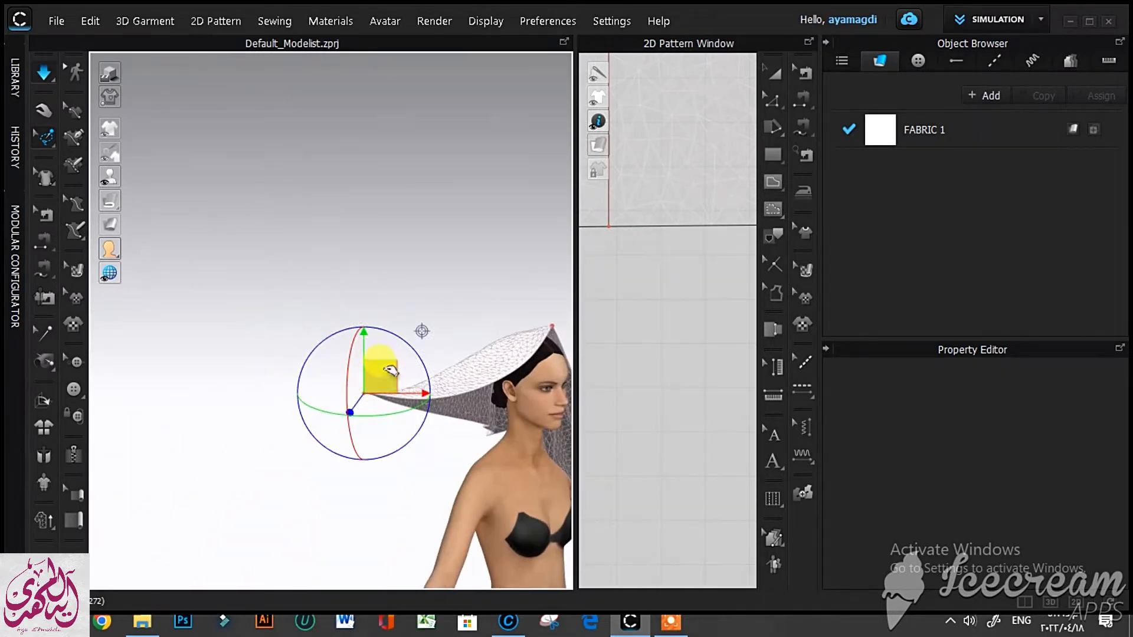
drag(380, 370, 518, 501)
middle_drag(504, 486, 331, 265)
right_drag(321, 316, 504, 361)
middle_drag(397, 364, 429, 372)
drag(394, 306, 281, 374)
right_drag(266, 385, 206, 374)
drag(343, 267, 466, 382)
right_drag(495, 385, 571, 383)
drag(462, 353, 404, 354)
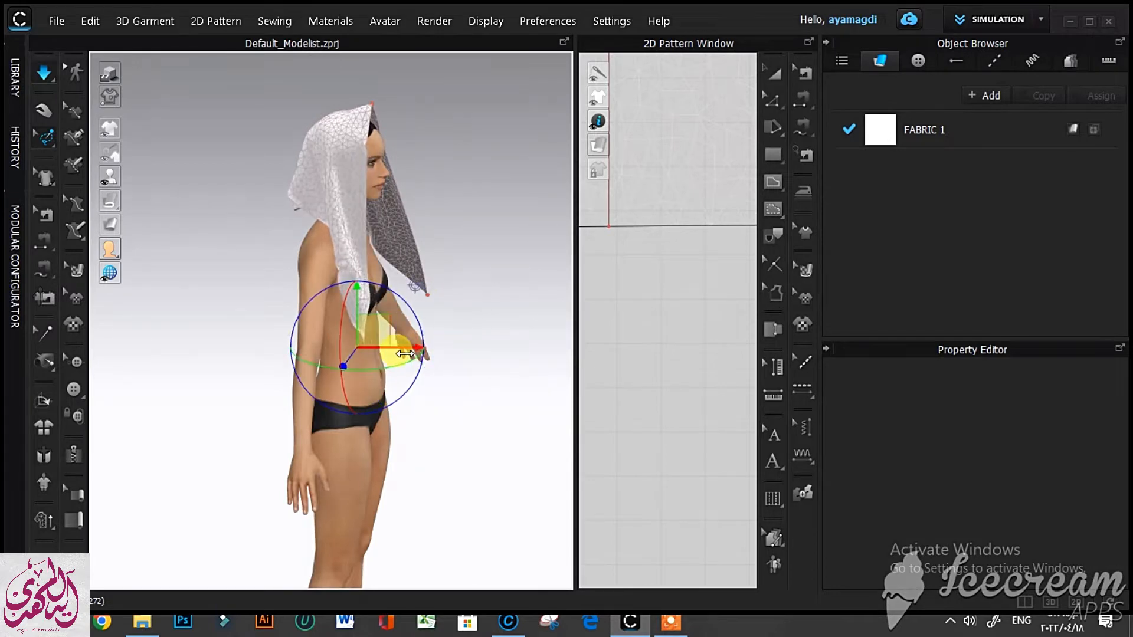
Stretch the triangle pattern taller to a 2D line length of about 129.16 in and simulate the scarf
right_drag(299, 381, 427, 377)
middle_drag(437, 373, 404, 368)
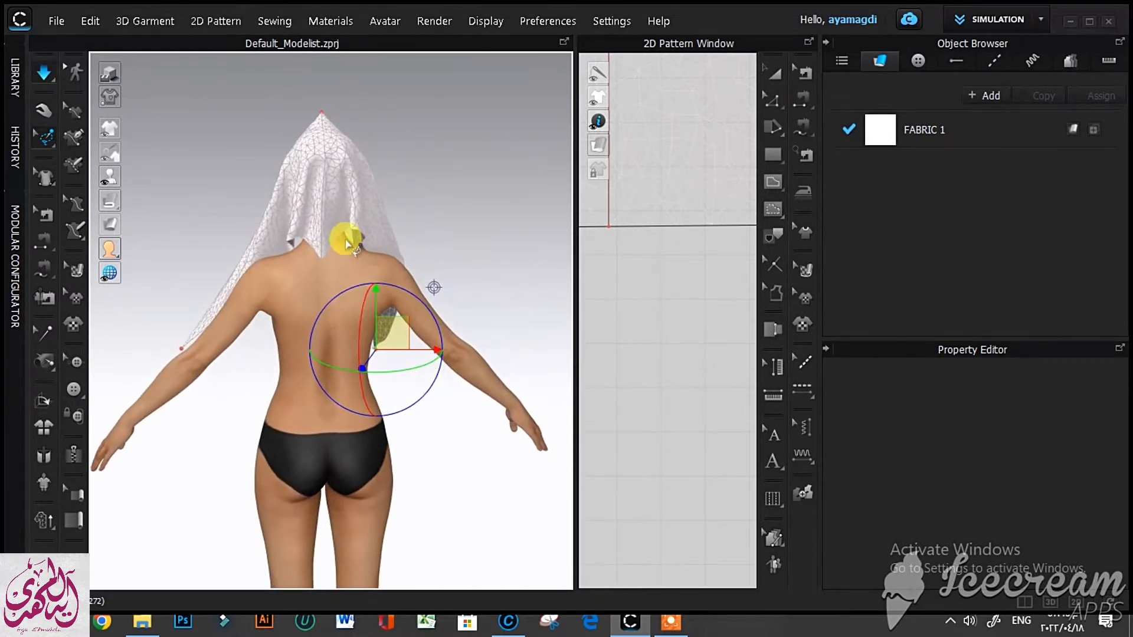
click(44, 115)
scroll(505, 294, down, 2)
scroll(658, 317, down, 8)
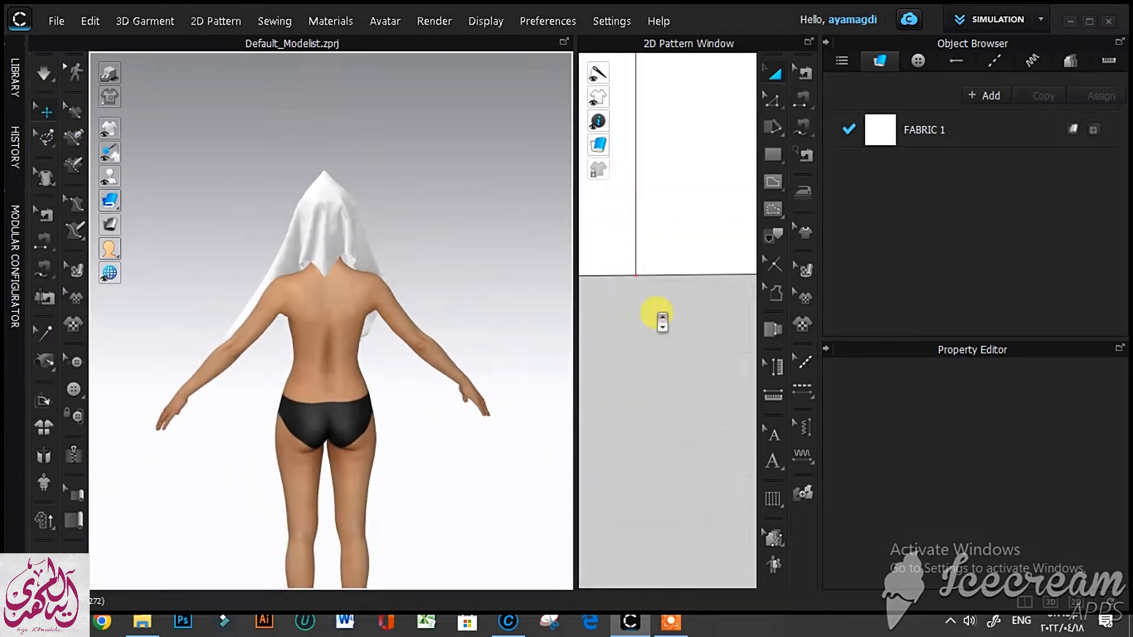
click(773, 74)
click(675, 276)
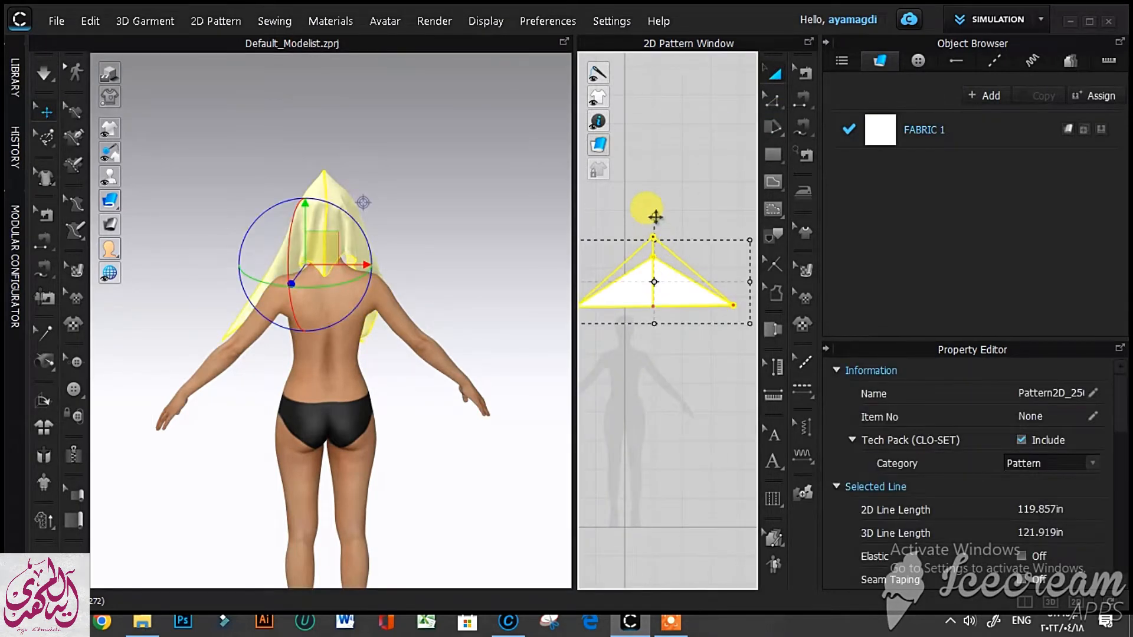
click(47, 72)
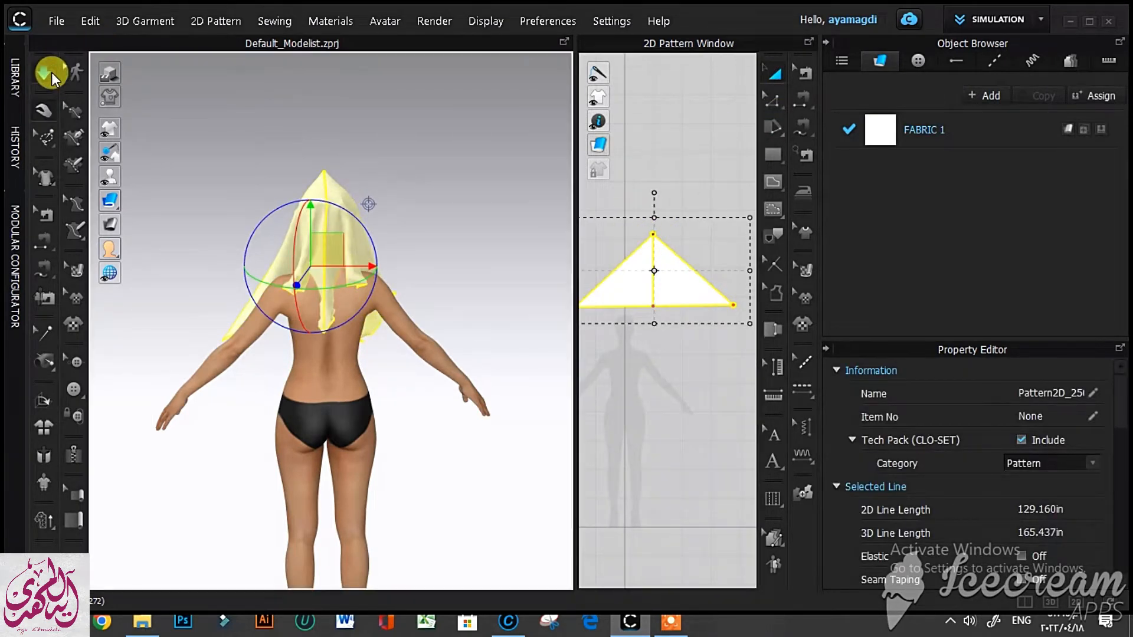
Show only the 3D view and move the pinned corner on the avatar's left side to the front of the stomach
click(1049, 602)
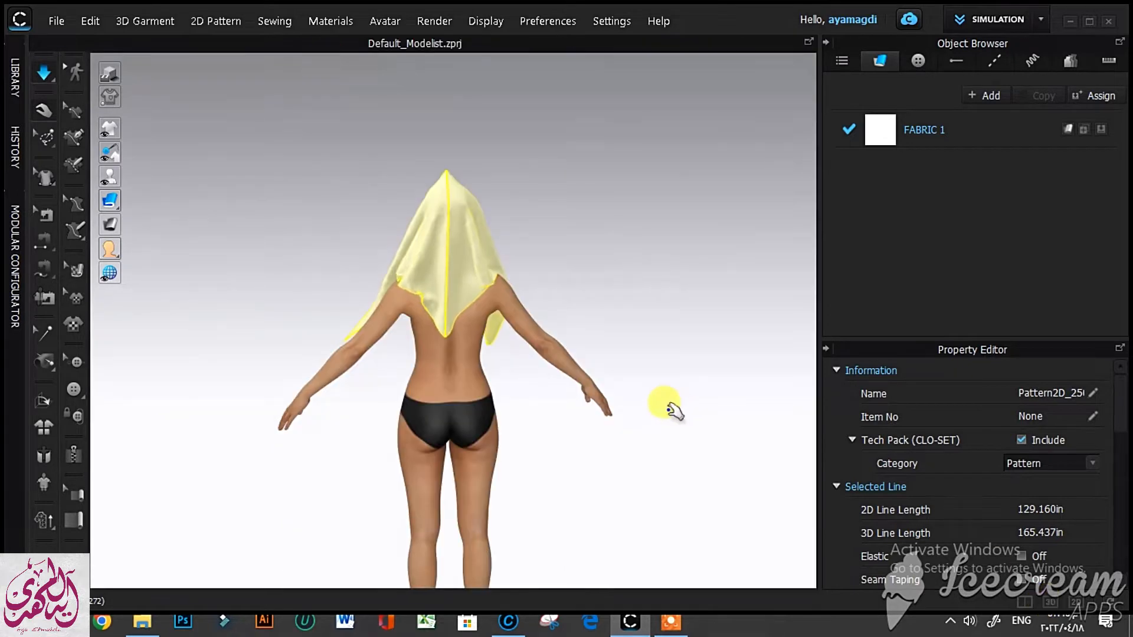
right_drag(666, 408, 402, 298)
scroll(402, 298, up, 4)
right_drag(585, 453, 515, 443)
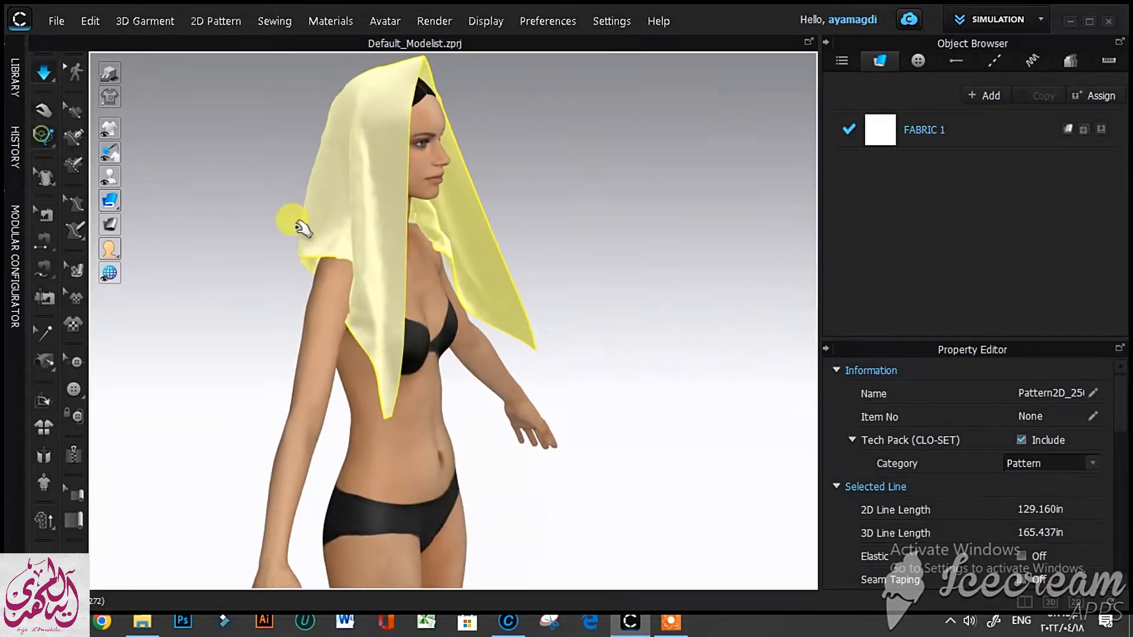
right_drag(302, 228, 584, 388)
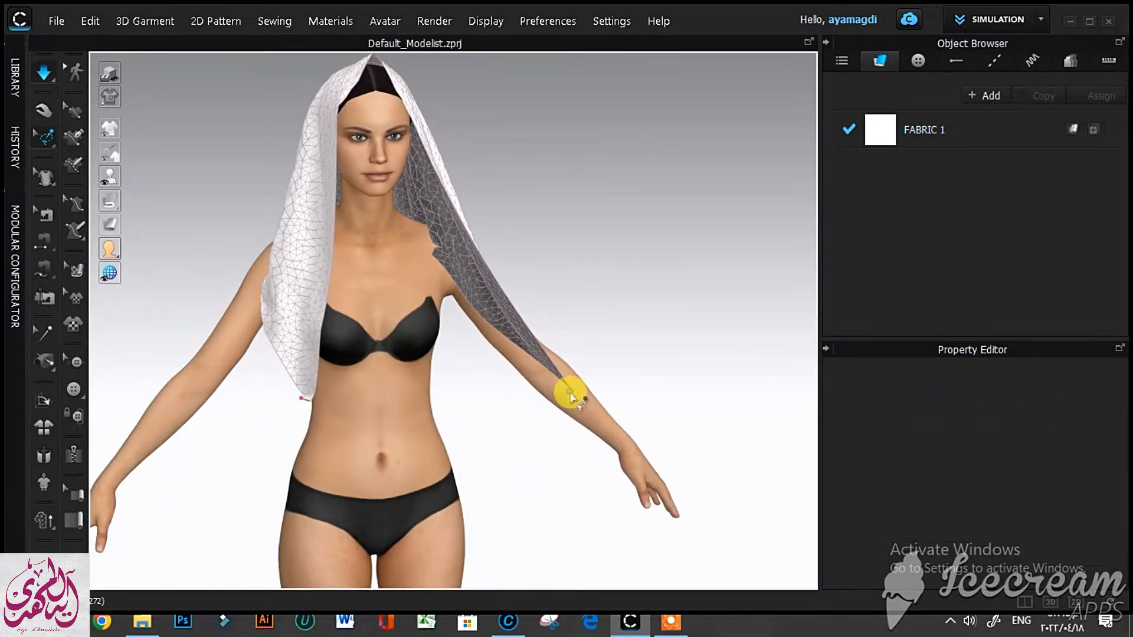
drag(567, 394, 387, 421)
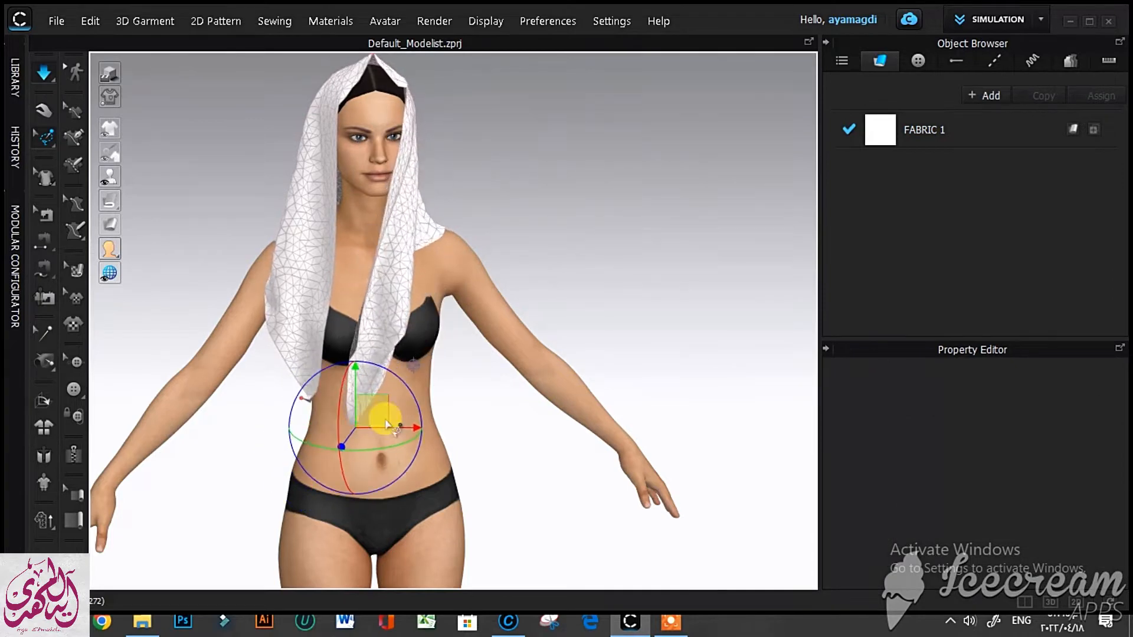
right_drag(402, 423, 590, 465)
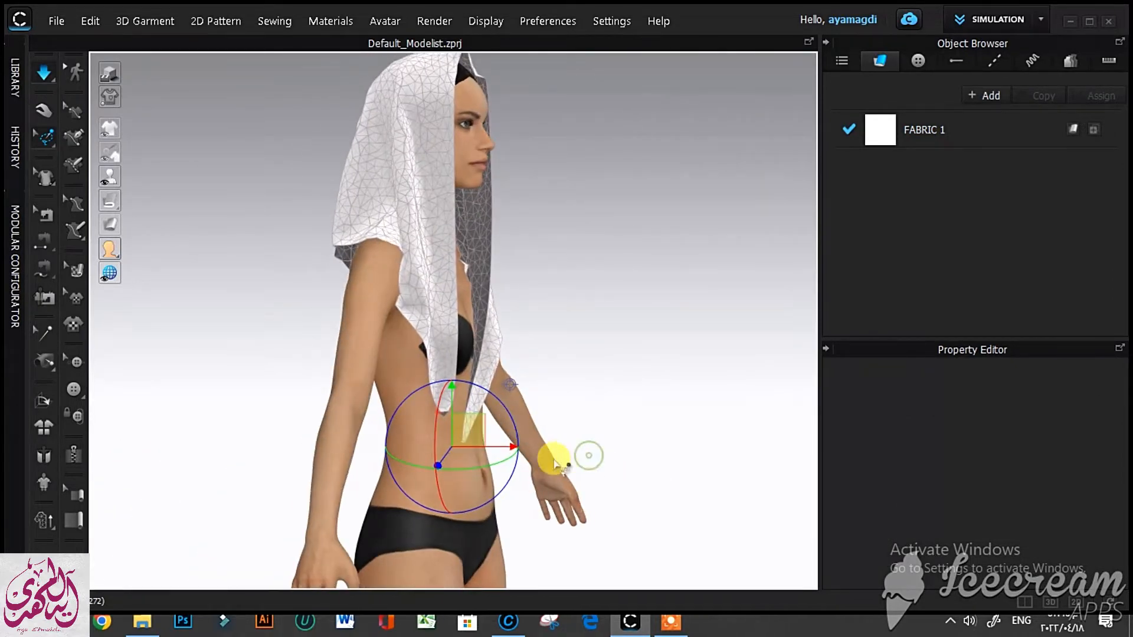
click(475, 439)
drag(492, 441, 490, 446)
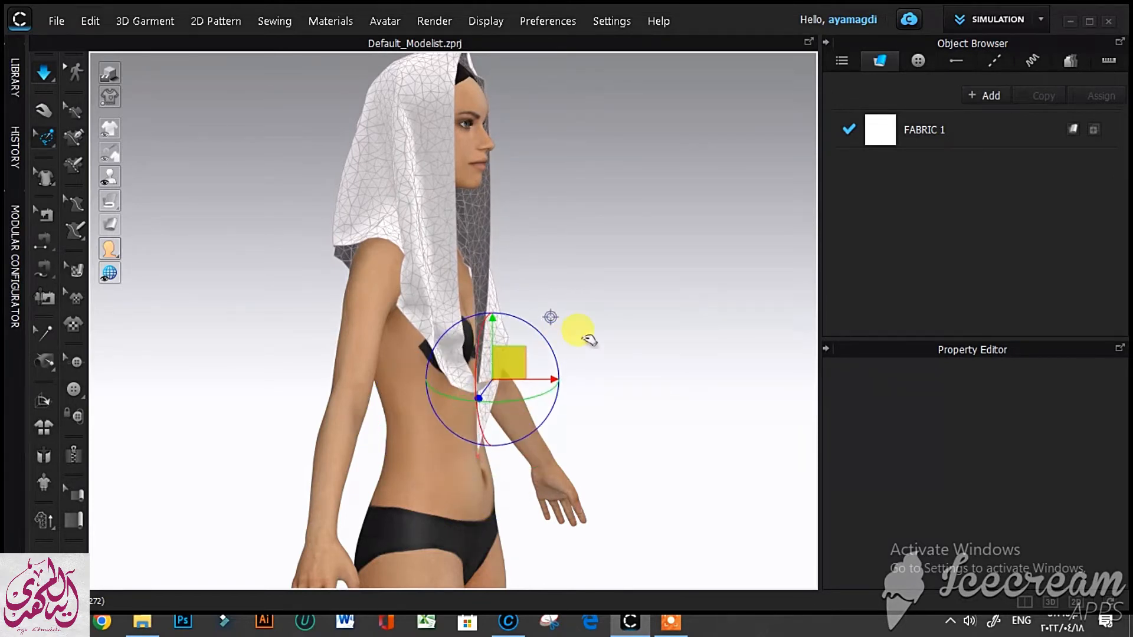
Wrap the right-side pinned corner under the avatar's chin and over the left shoulder
drag(583, 336, 645, 302)
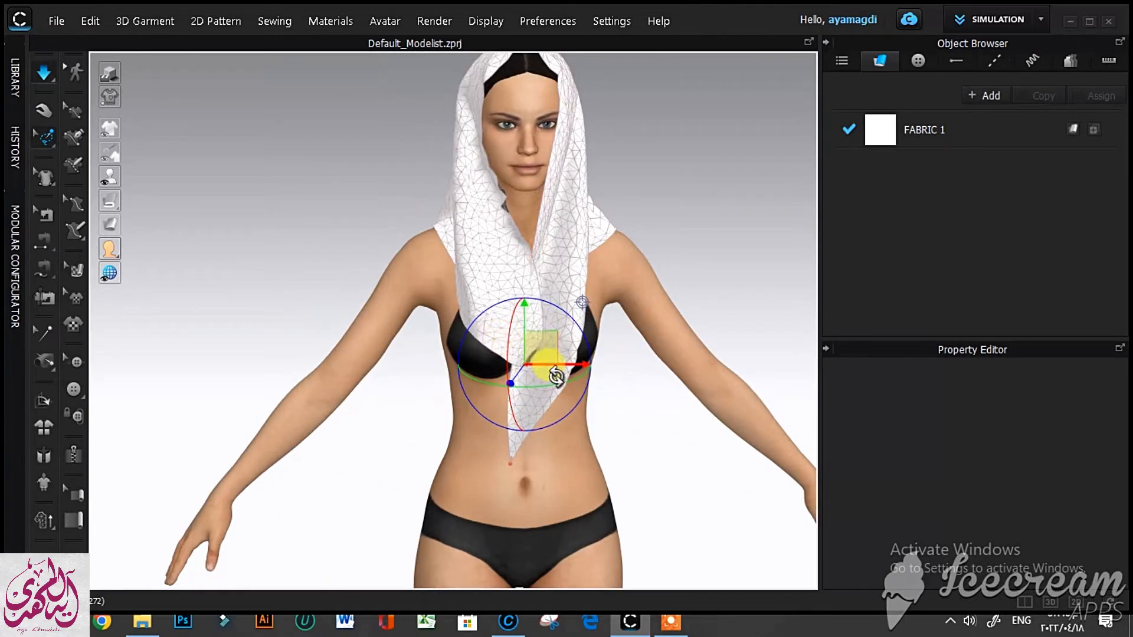
drag(551, 373, 686, 229)
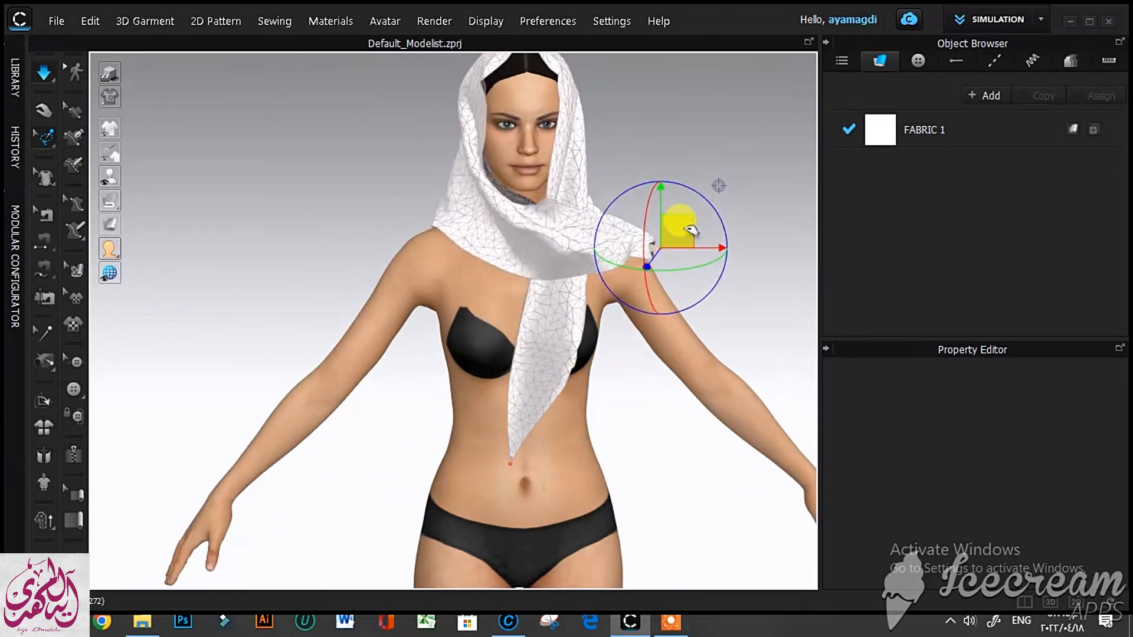
right_drag(685, 229, 586, 394)
middle_drag(586, 394, 417, 315)
right_drag(417, 315, 481, 312)
drag(388, 202, 773, 118)
right_drag(708, 295, 377, 336)
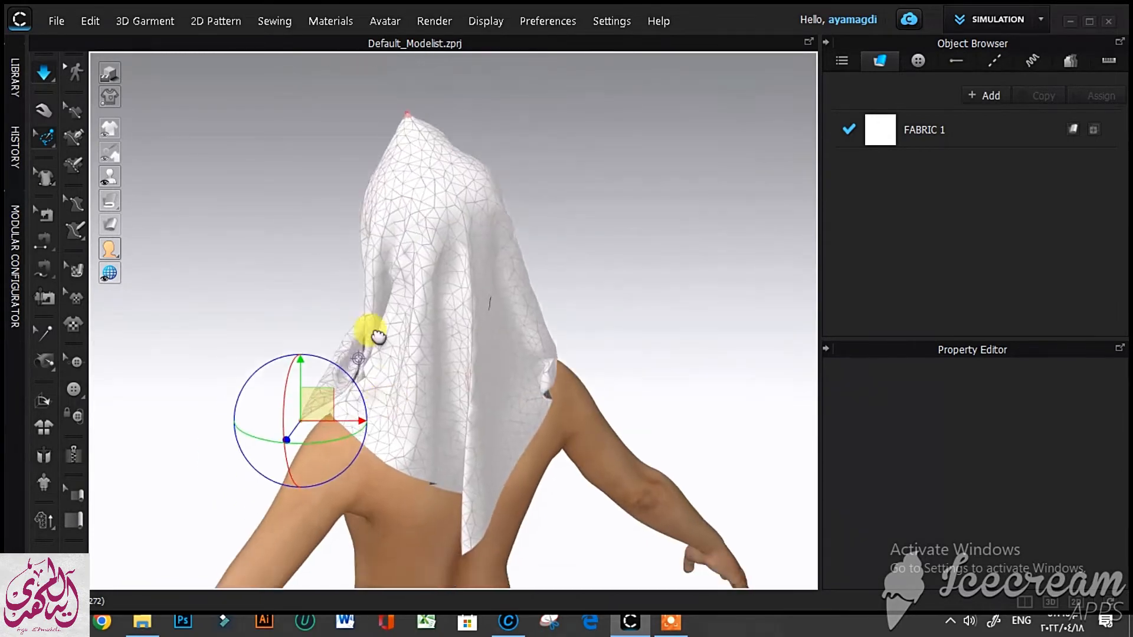
Pull the wrapped corner from the left shoulder around to the middle of the avatar's back
middle_drag(378, 336, 354, 259)
drag(313, 316, 479, 388)
right_drag(361, 347, 446, 409)
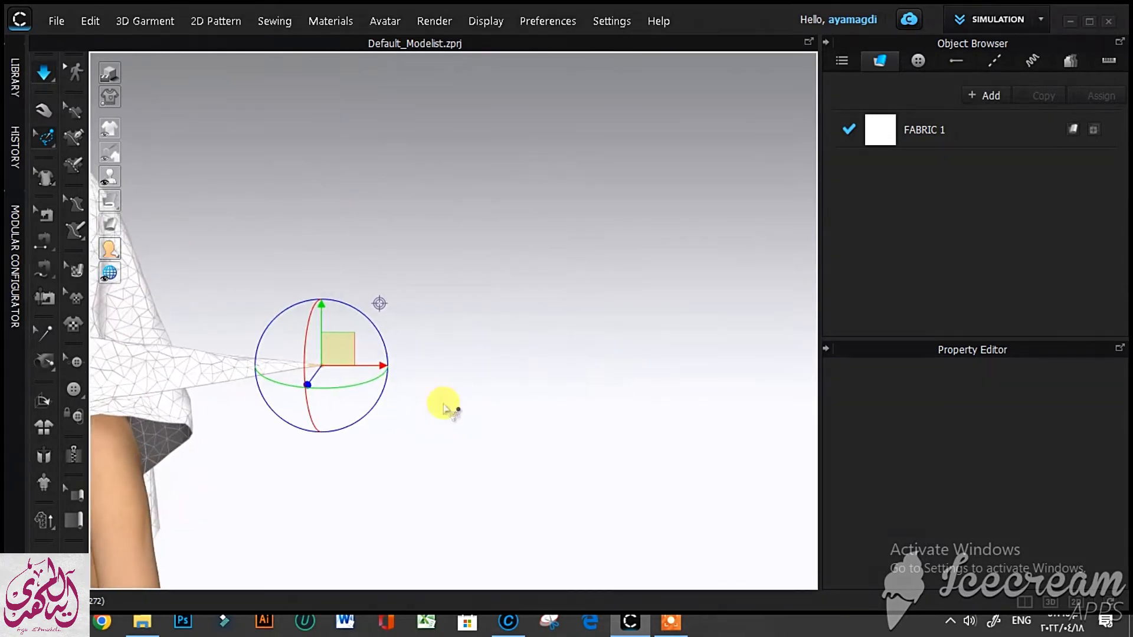
middle_drag(444, 408, 684, 386)
drag(657, 324, 546, 481)
right_drag(570, 483, 497, 496)
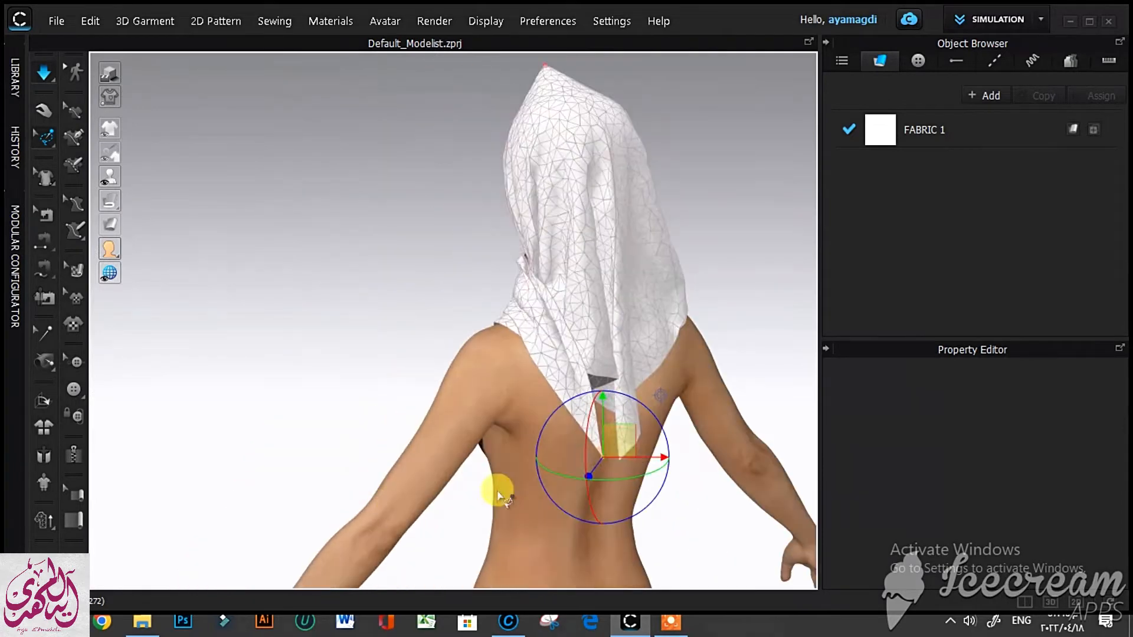
drag(610, 435, 623, 435)
right_drag(514, 460, 586, 504)
scroll(583, 504, down, 3)
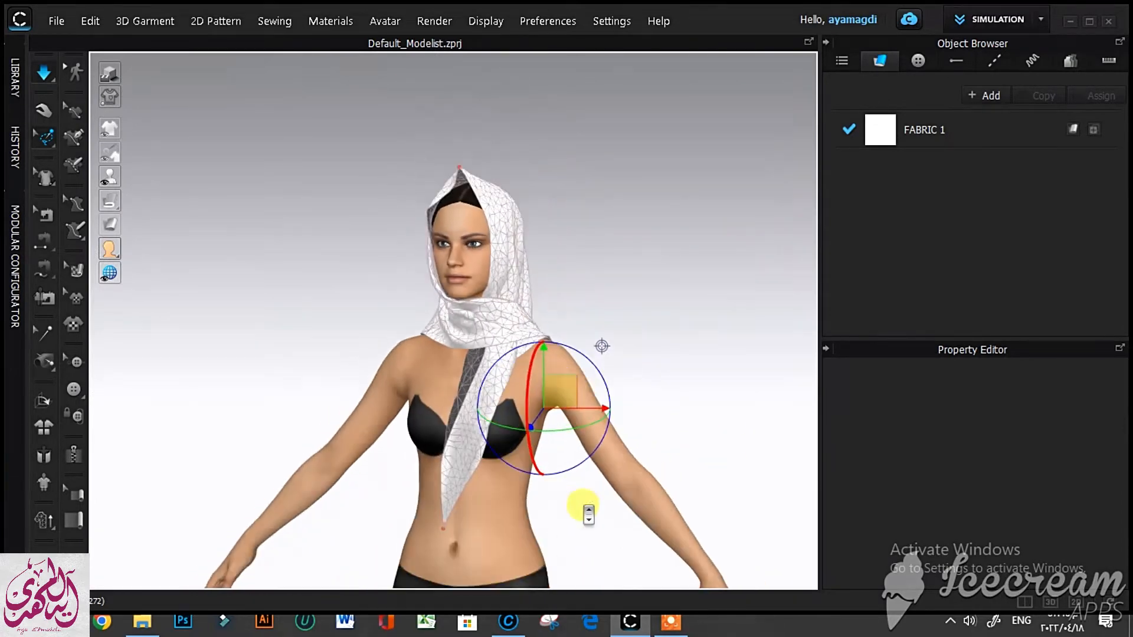
Wrap the corner hanging in front over the avatar's right shoulder and down behind the back
middle_drag(583, 506, 582, 474)
drag(469, 479, 256, 306)
right_drag(255, 306, 588, 358)
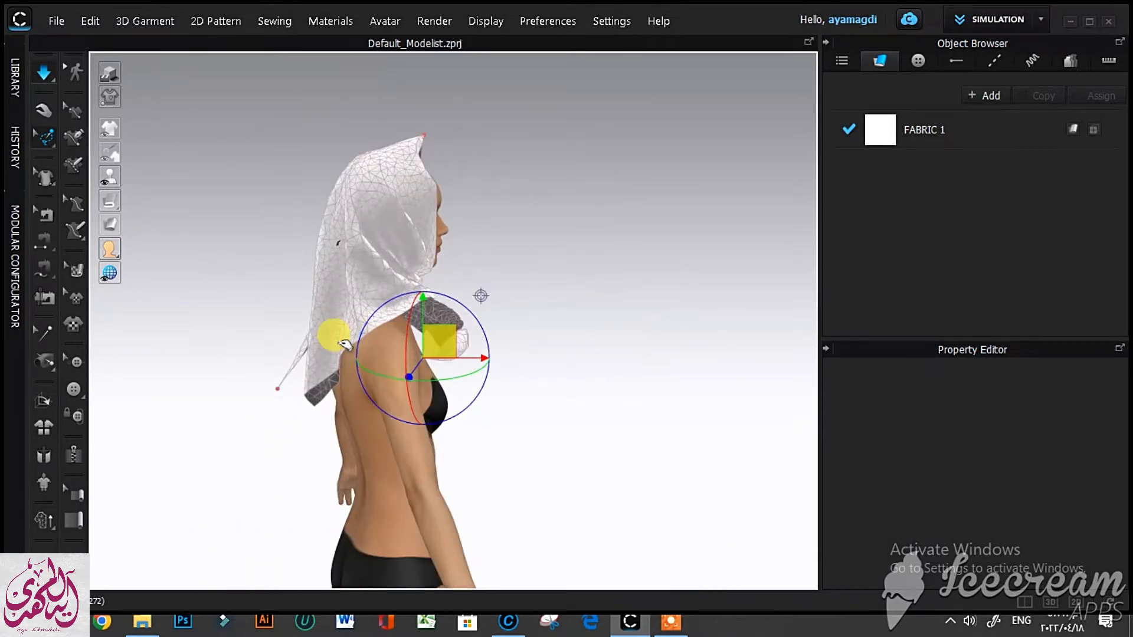
drag(337, 338, 227, 392)
right_drag(236, 396, 690, 358)
drag(690, 358, 534, 436)
right_drag(534, 436, 375, 465)
middle_drag(431, 484, 324, 499)
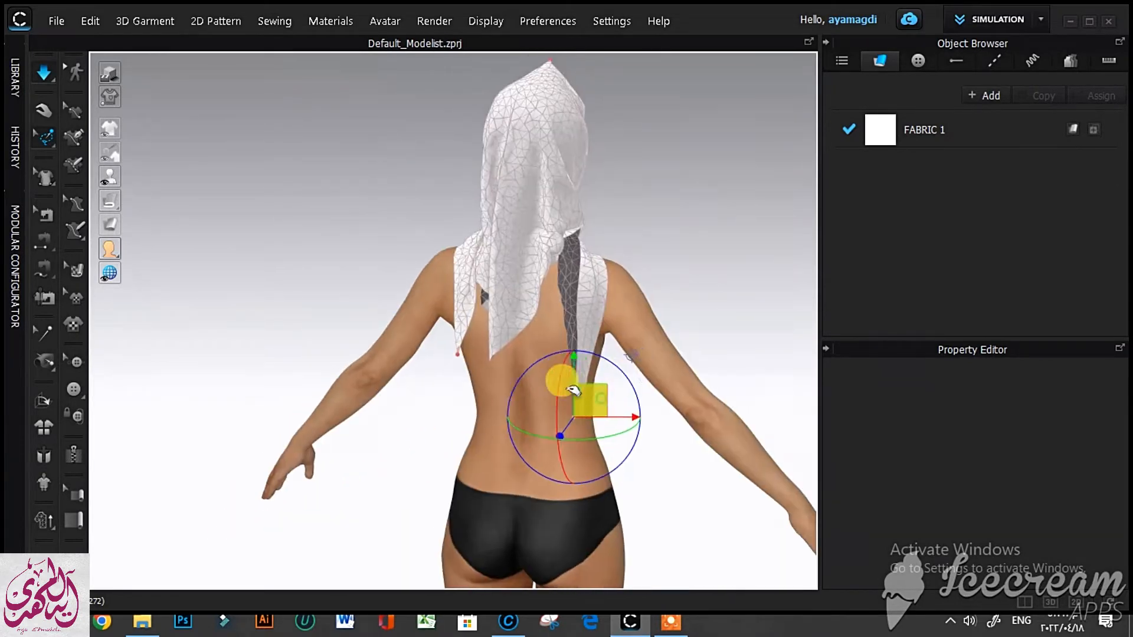
Bring the two pinned corners together at the middle of the avatar's back
drag(572, 390, 514, 381)
right_drag(521, 383, 674, 389)
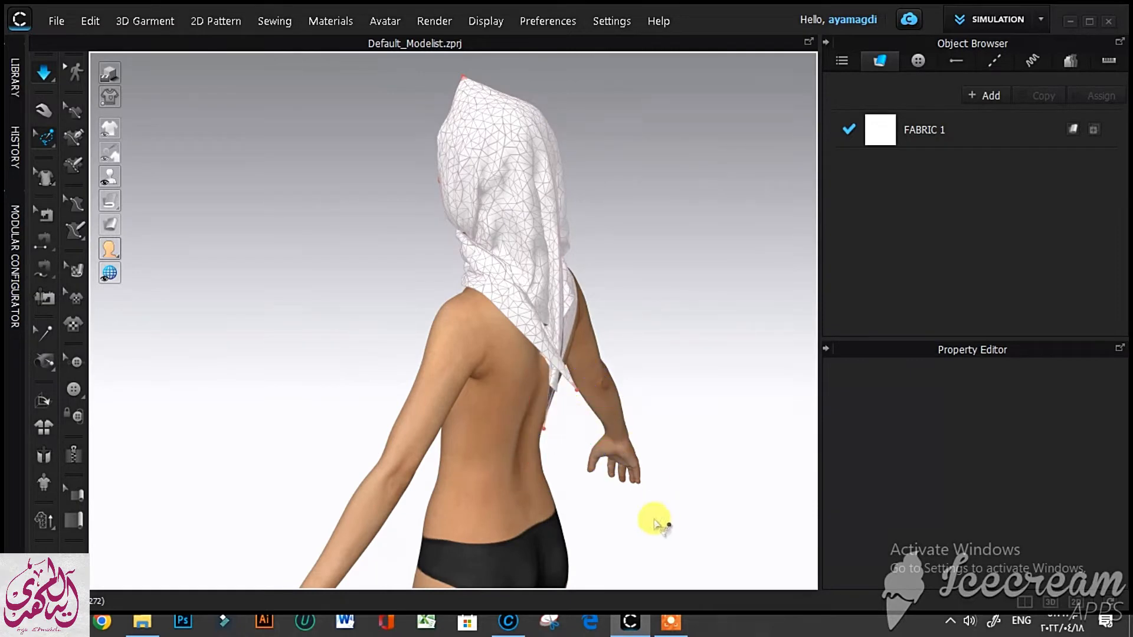
click(576, 393)
right_drag(577, 394, 640, 396)
drag(608, 372, 555, 421)
click(612, 505)
right_drag(613, 505, 661, 489)
Release the pin above the avatar's forehead and let the scarf settle onto the head
middle_drag(502, 230, 528, 382)
scroll(523, 328, up, 5)
scroll(523, 327, up, 1)
right_drag(528, 382, 511, 373)
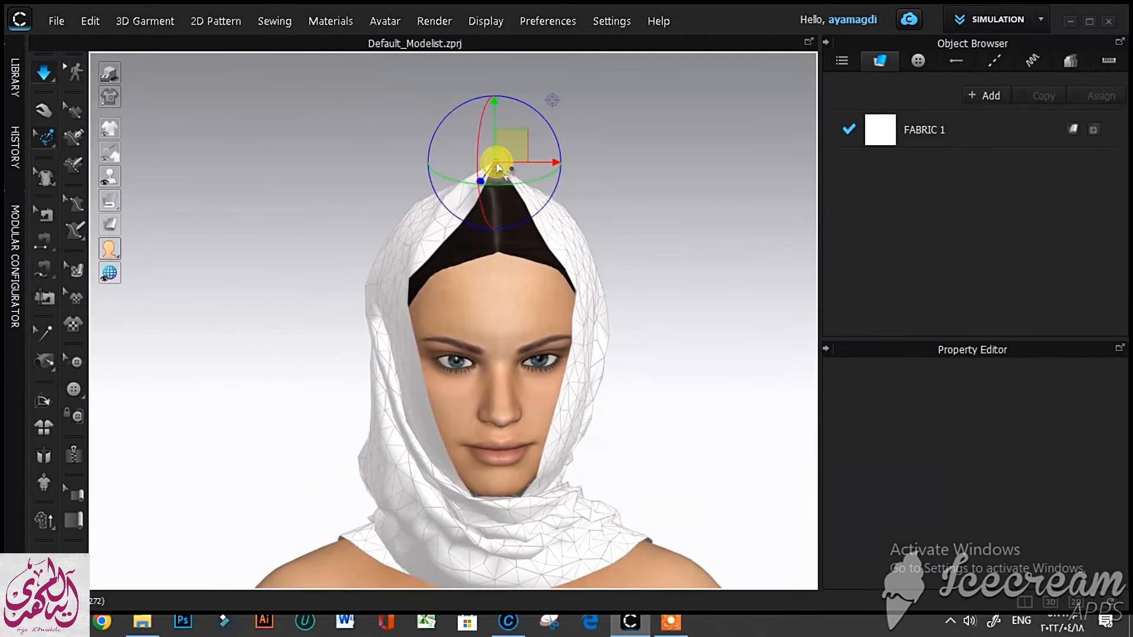
drag(496, 166, 501, 166)
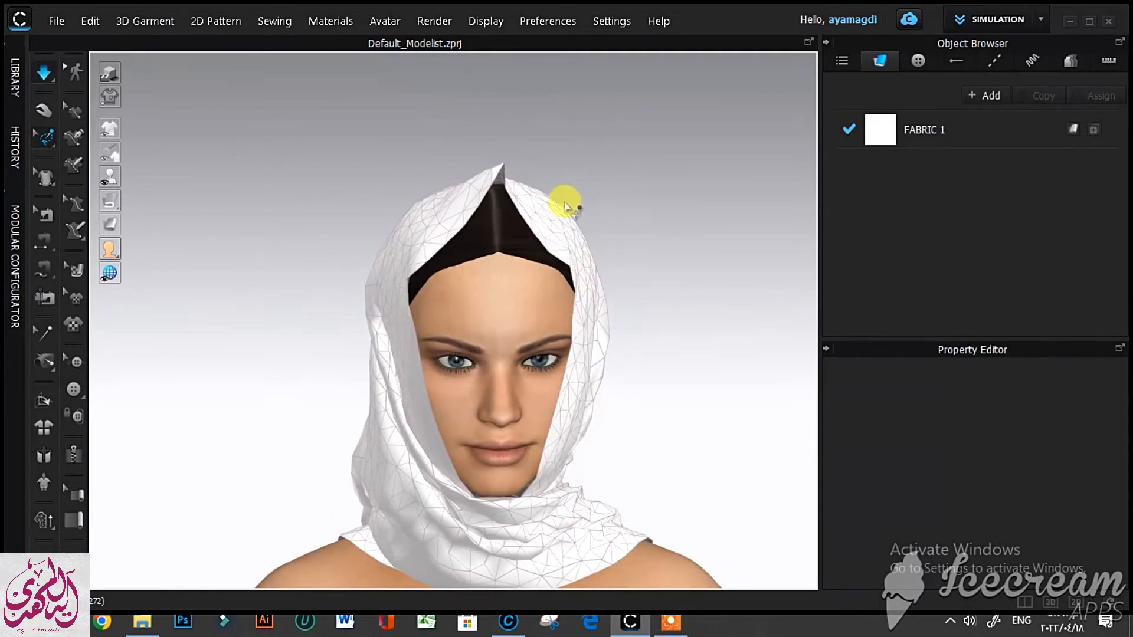
click(435, 215)
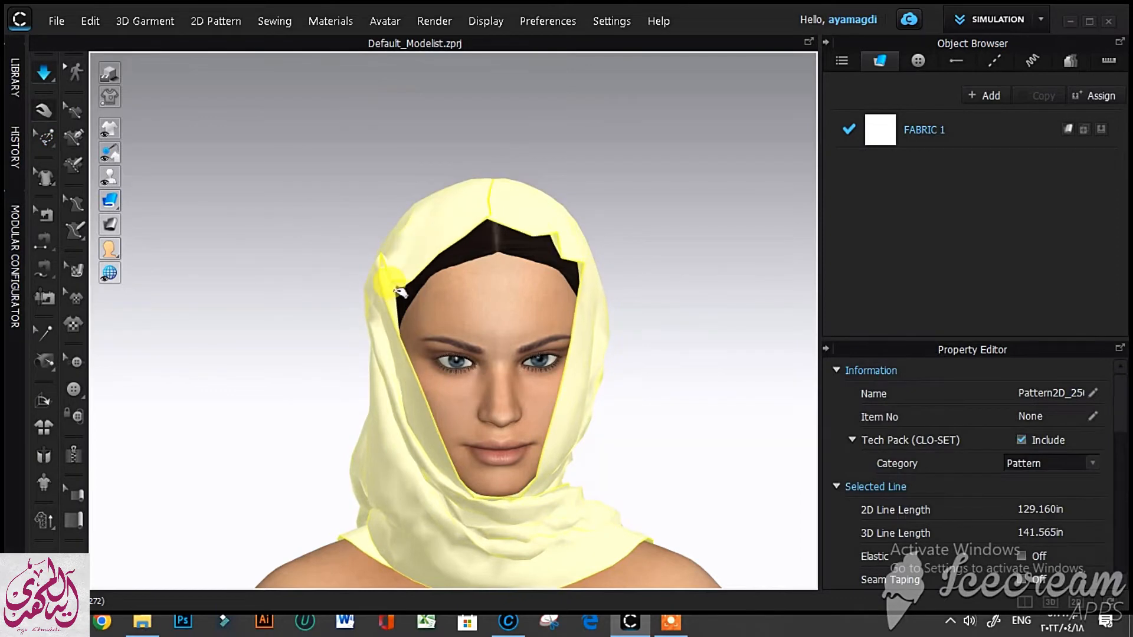
Adjust the scarf on the right side of the avatar's face, tack its edge to the avatar there, and simulate
right_drag(384, 263, 389, 439)
drag(379, 430, 357, 453)
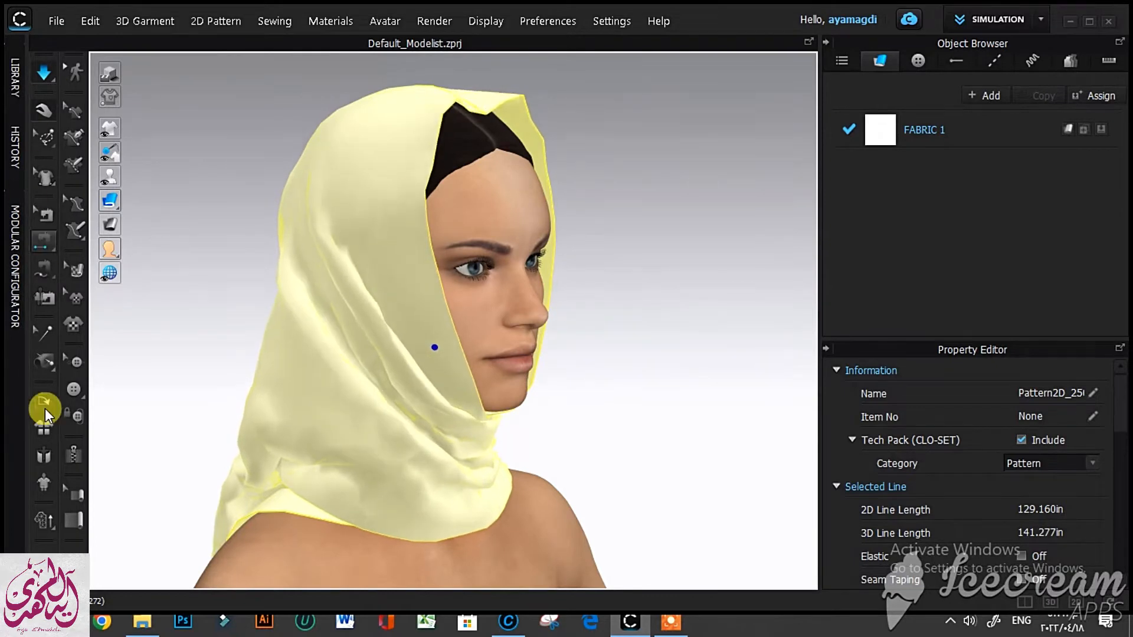
click(49, 368)
click(442, 353)
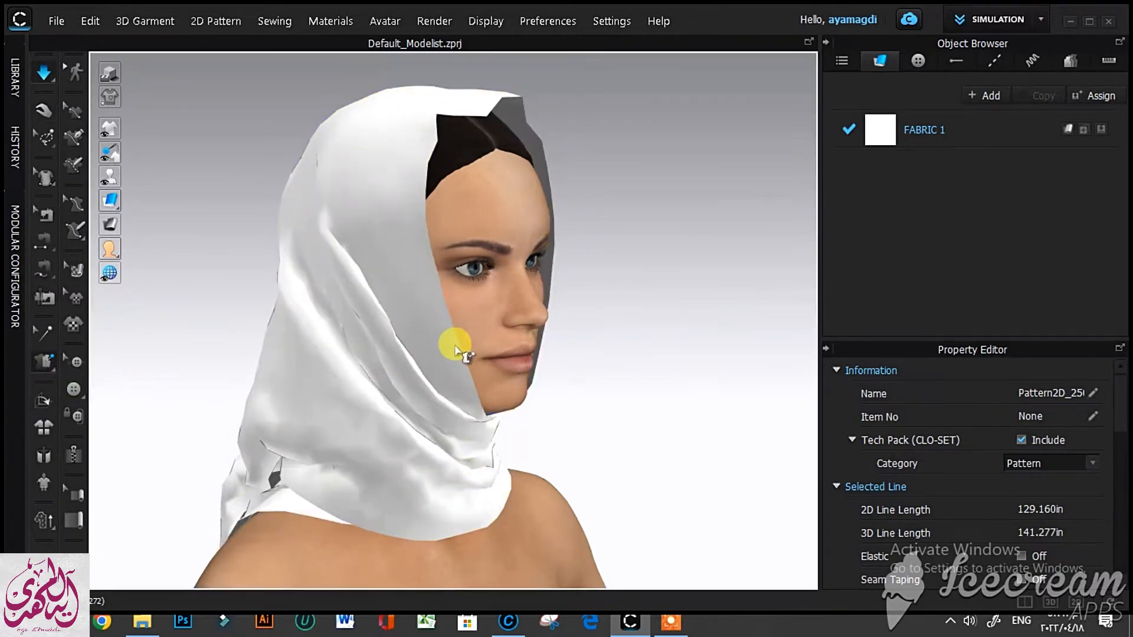
click(449, 349)
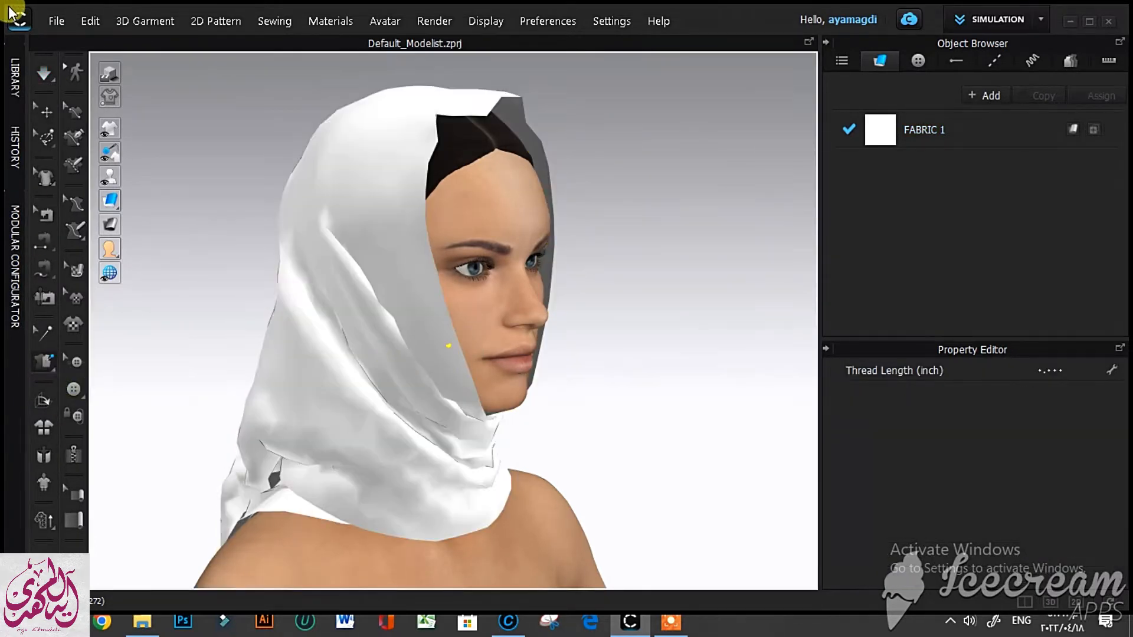
click(48, 67)
click(379, 346)
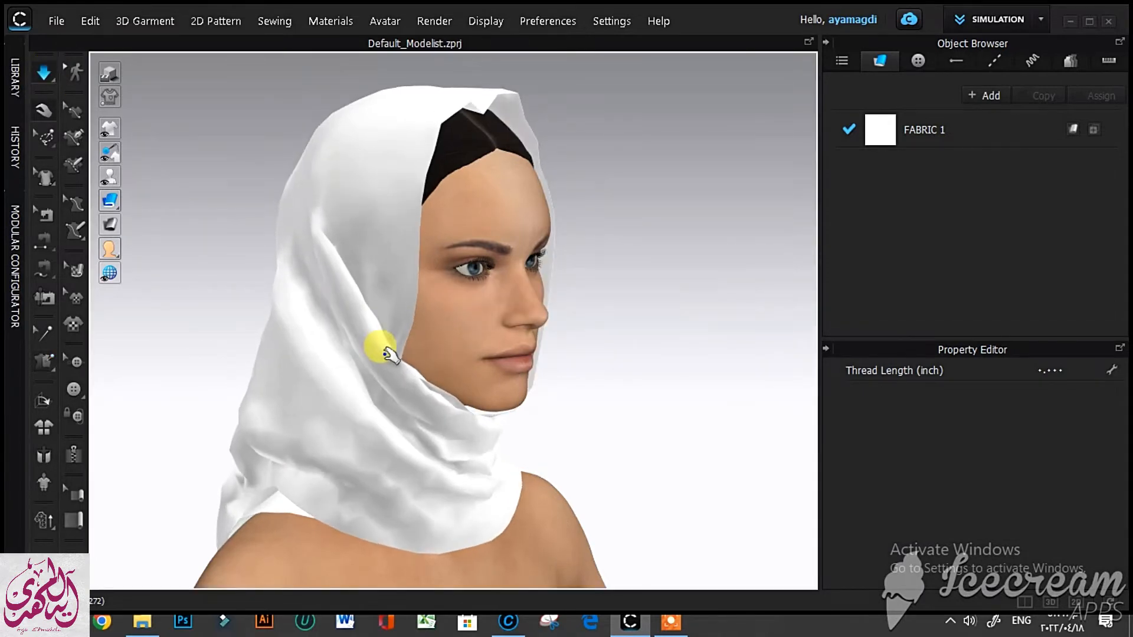
Tack the scarf's edge to the left side of the avatar's jaw and restart the simulation
right_drag(419, 379, 336, 390)
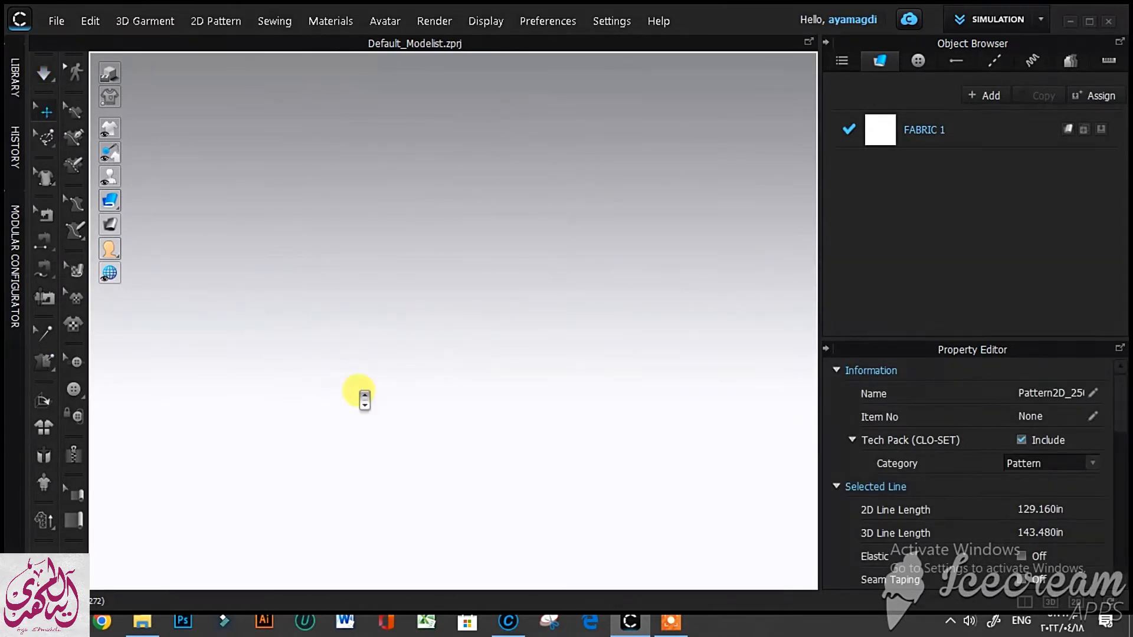
right_click(297, 302)
click(321, 10)
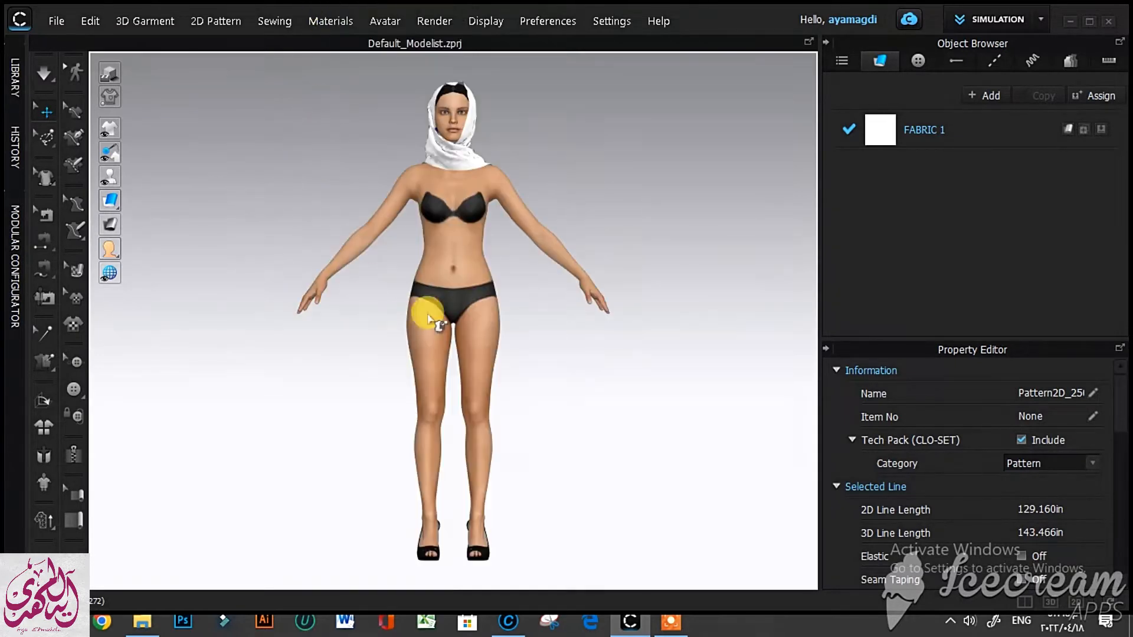
scroll(430, 316, up, 8)
scroll(486, 347, up, 3)
right_drag(443, 283, 343, 271)
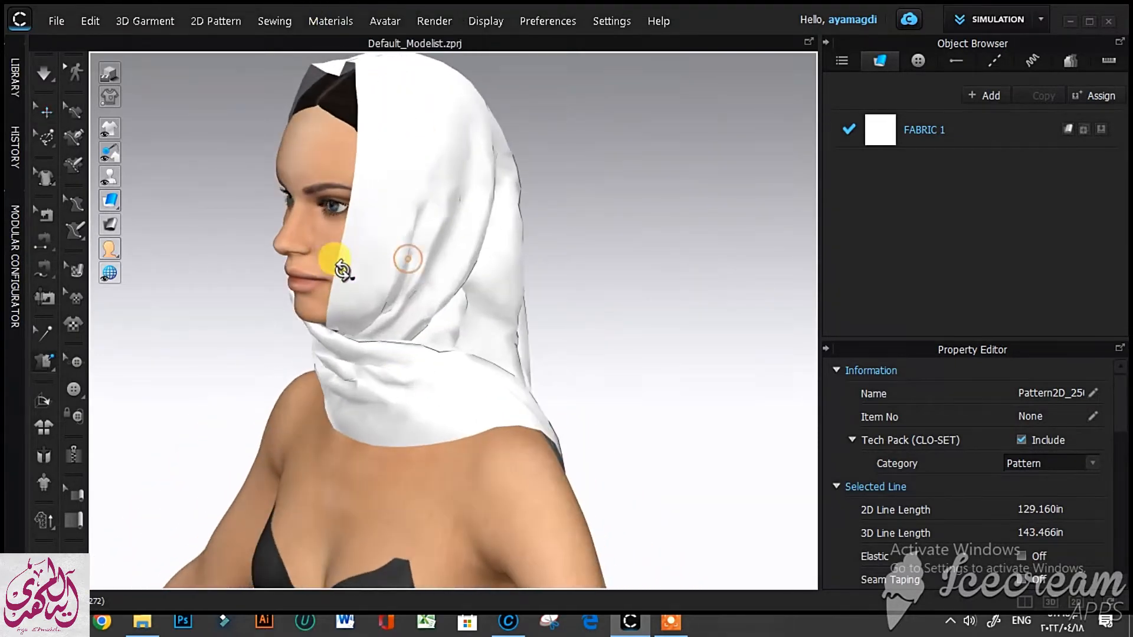
click(353, 266)
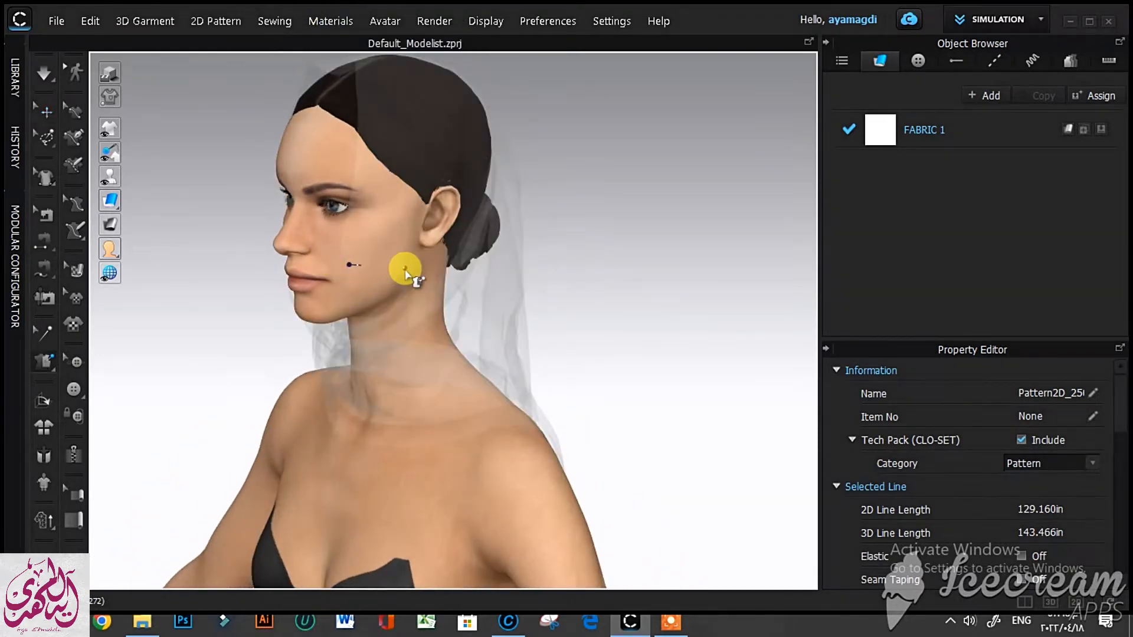
click(406, 270)
click(45, 73)
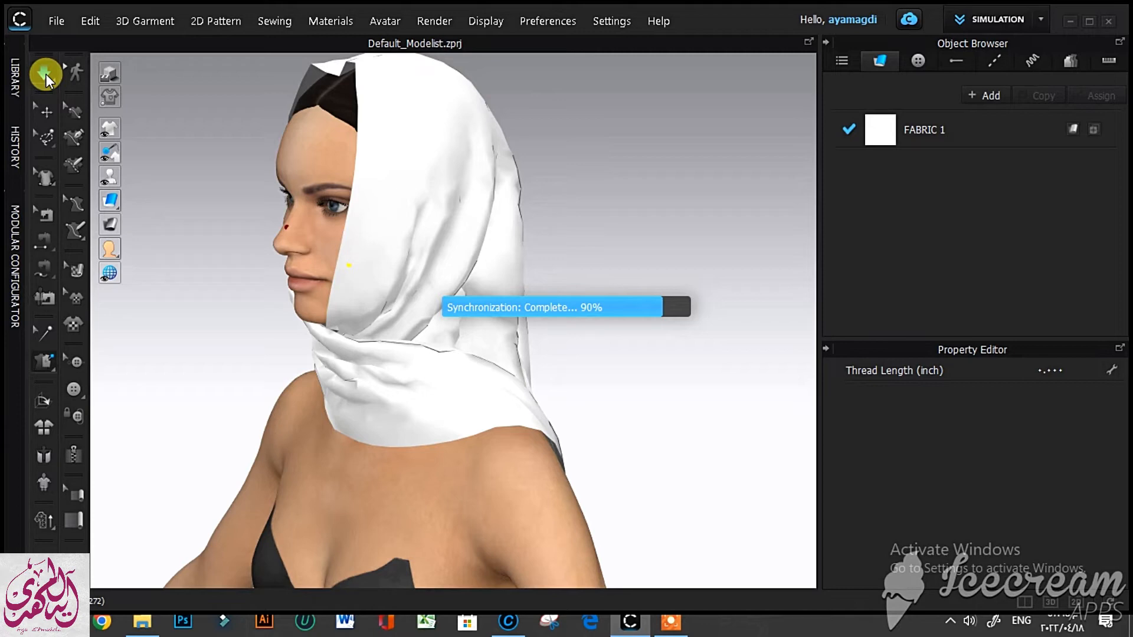
Tug the scarf's lower edge into place around the avatar's neck and shoulder and strengthen the scarf pattern
right_drag(6, 277, 475, 354)
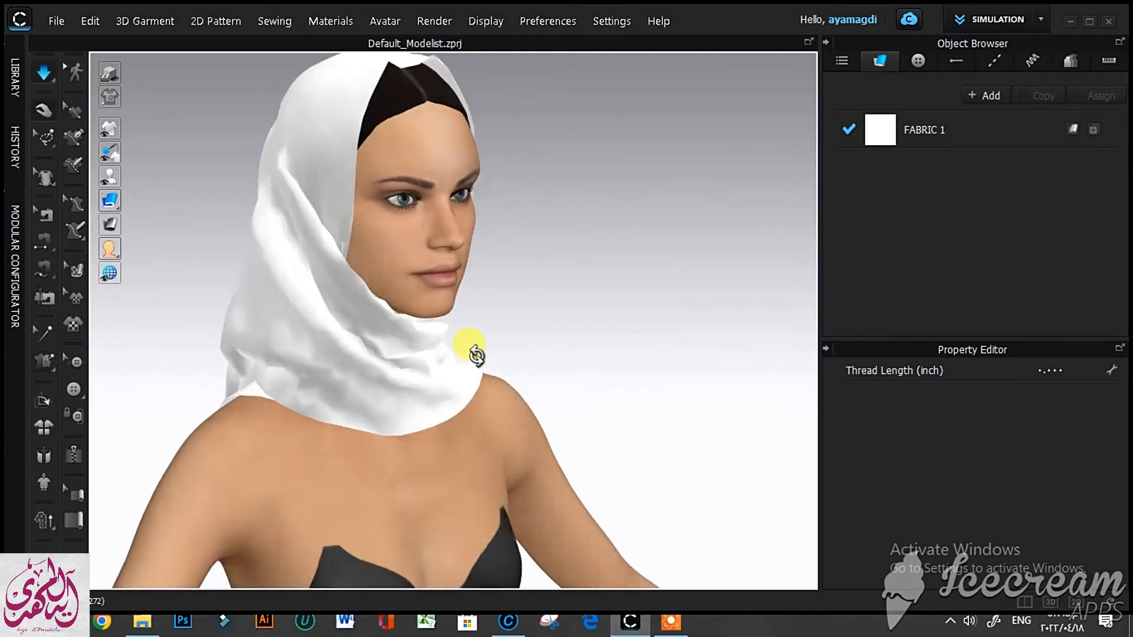
middle_drag(413, 337, 412, 445)
right_drag(413, 444, 354, 444)
drag(357, 445, 354, 466)
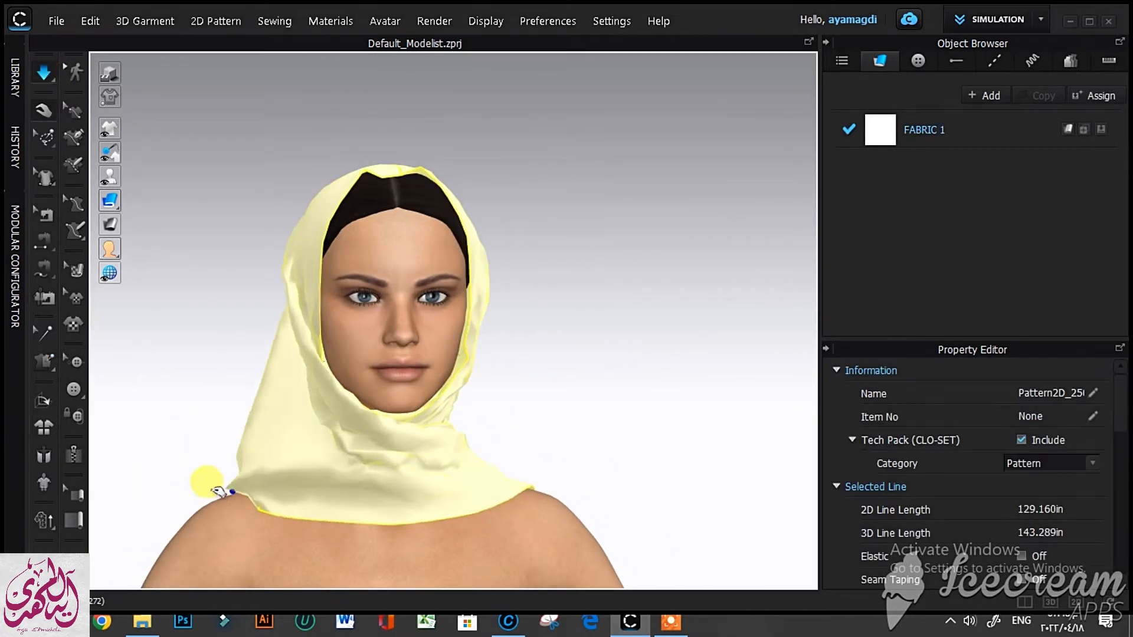
right_drag(404, 498, 533, 420)
right_click(355, 370)
click(456, 148)
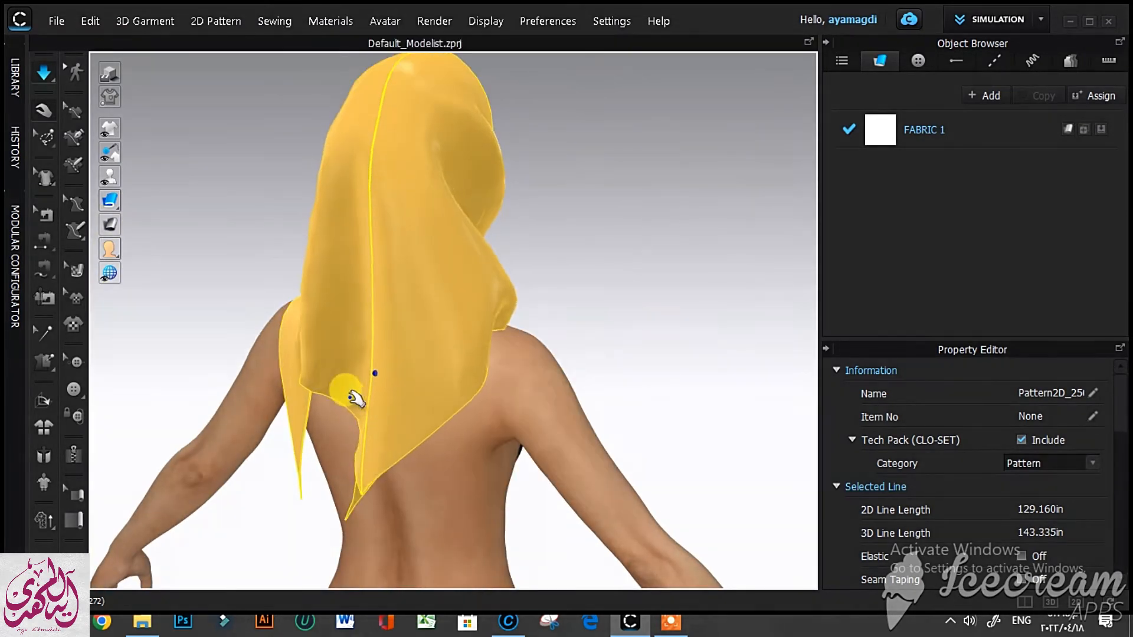
Adjust the strengthened scarf around the avatar's shoulder and unstrengthen the pattern so it drapes softly again
right_drag(463, 489, 480, 447)
right_click(518, 266)
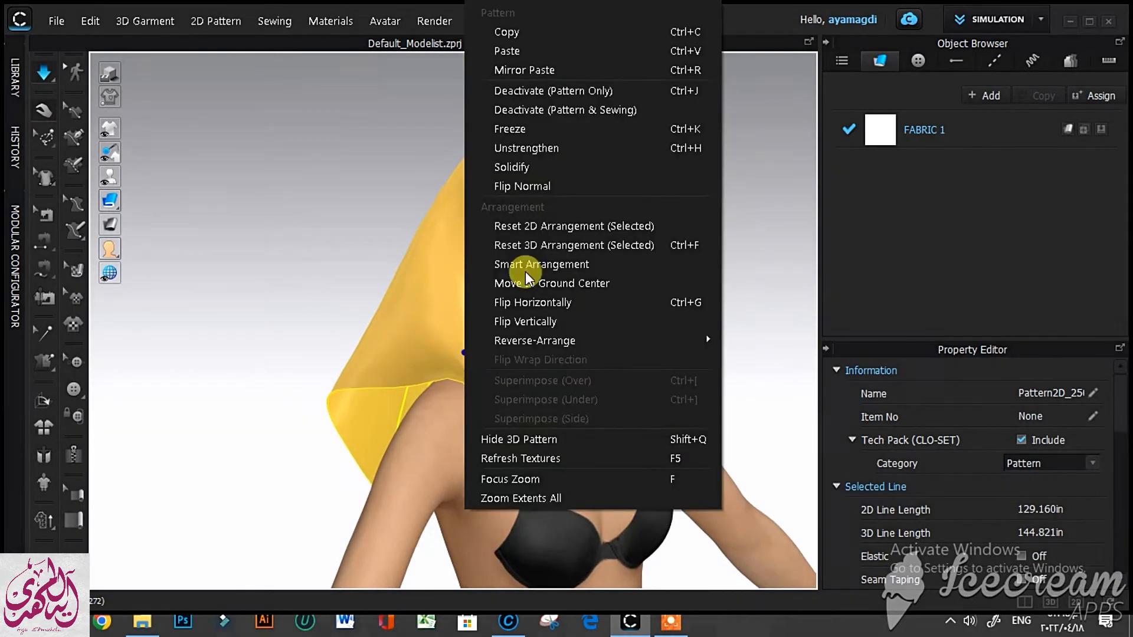
click(547, 158)
right_drag(466, 373, 570, 294)
scroll(467, 396, up, 3)
scroll(467, 395, down, 5)
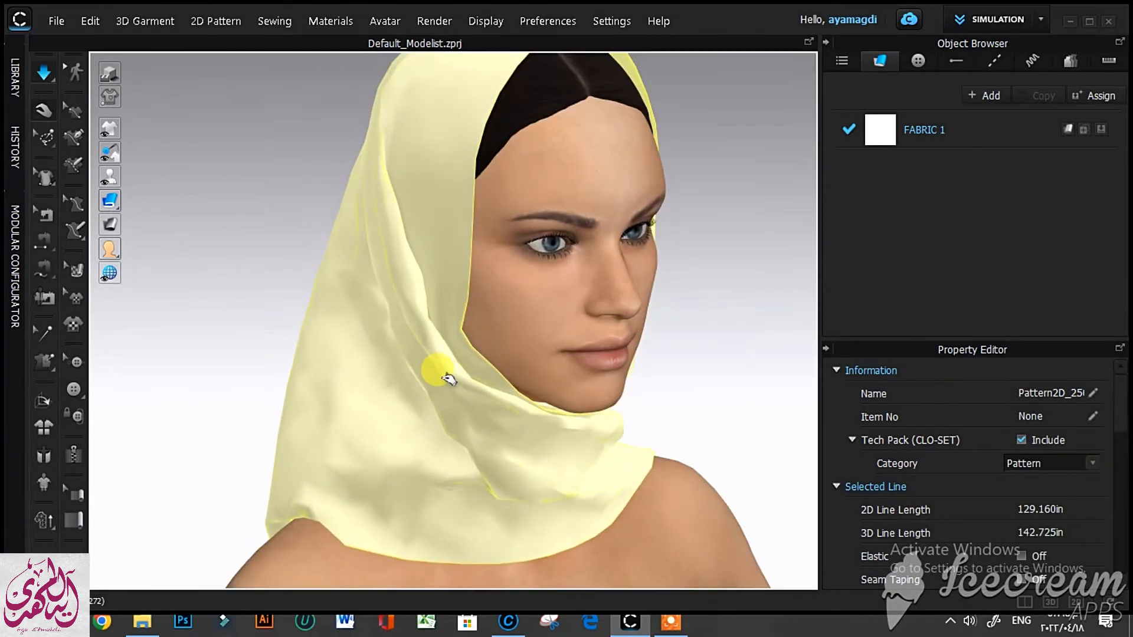
Tack the scarf fold to the avatar beside the right side of the jaw and restart the simulation
click(44, 360)
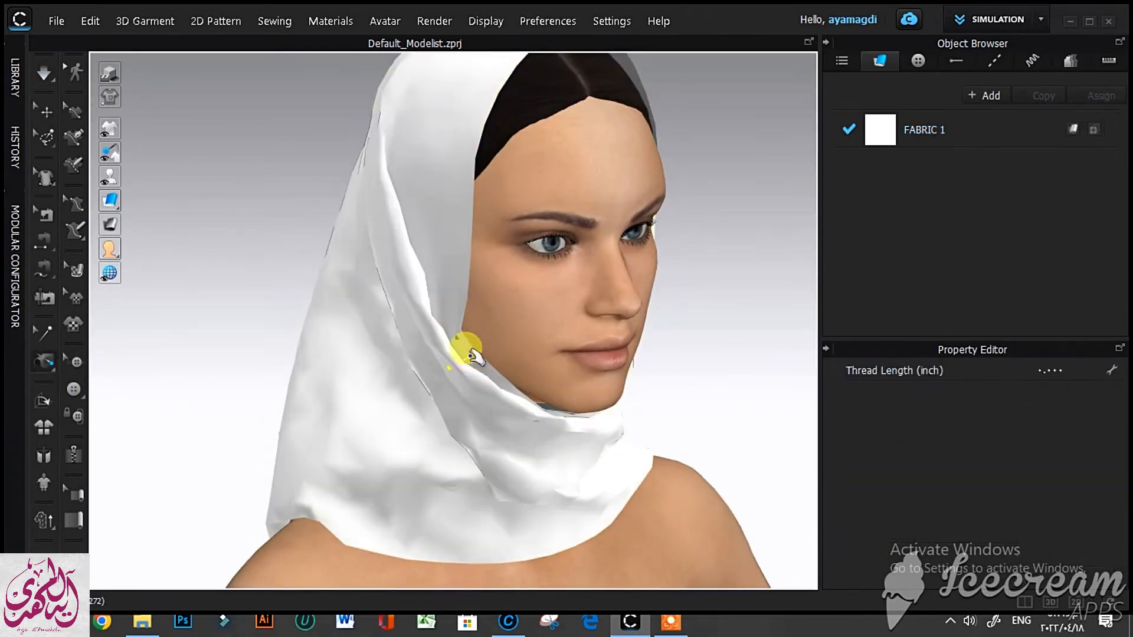
right_drag(468, 346, 379, 273)
click(338, 302)
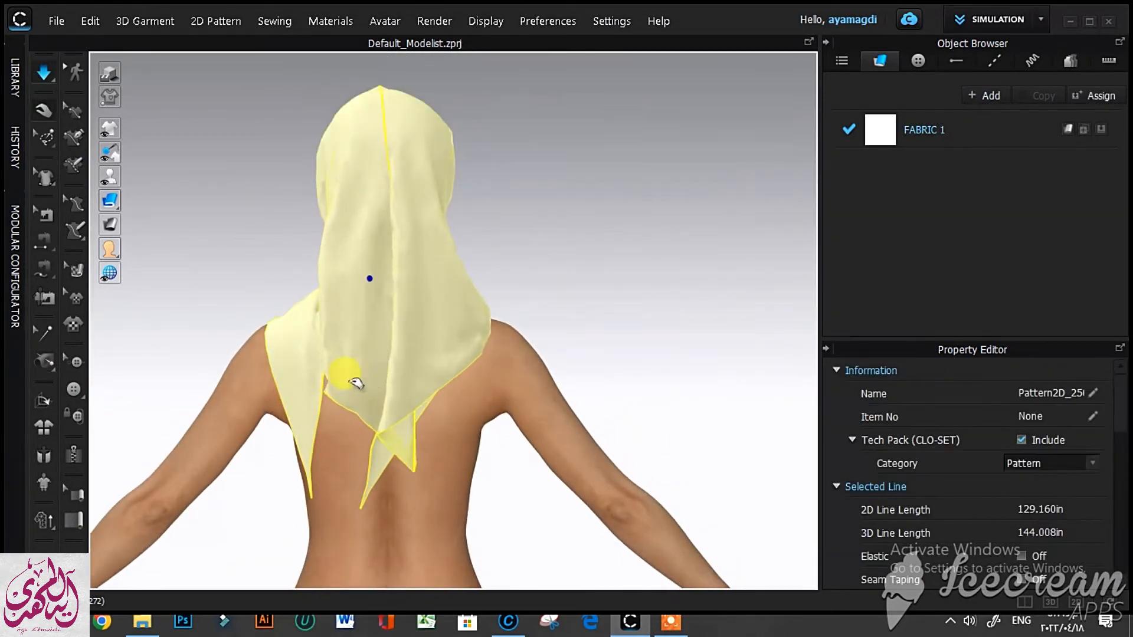
Pin the scarf corner hanging at the middle of the back, move it out past the avatar's right shoulder, and simulate
middle_drag(399, 492, 373, 409)
click(44, 137)
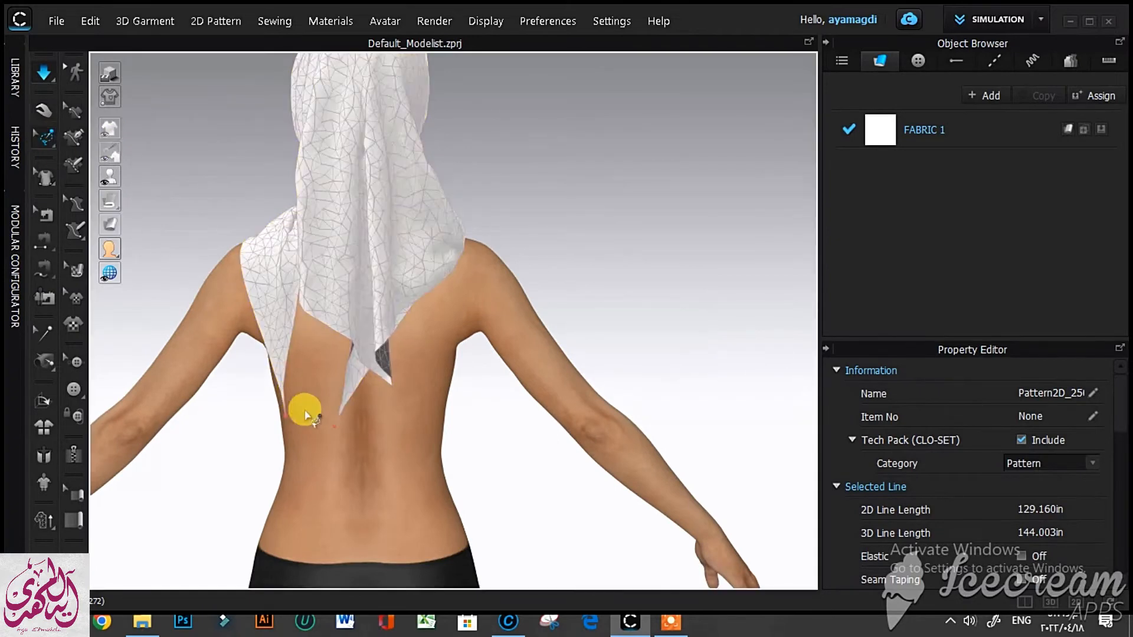
drag(309, 412, 661, 163)
click(47, 76)
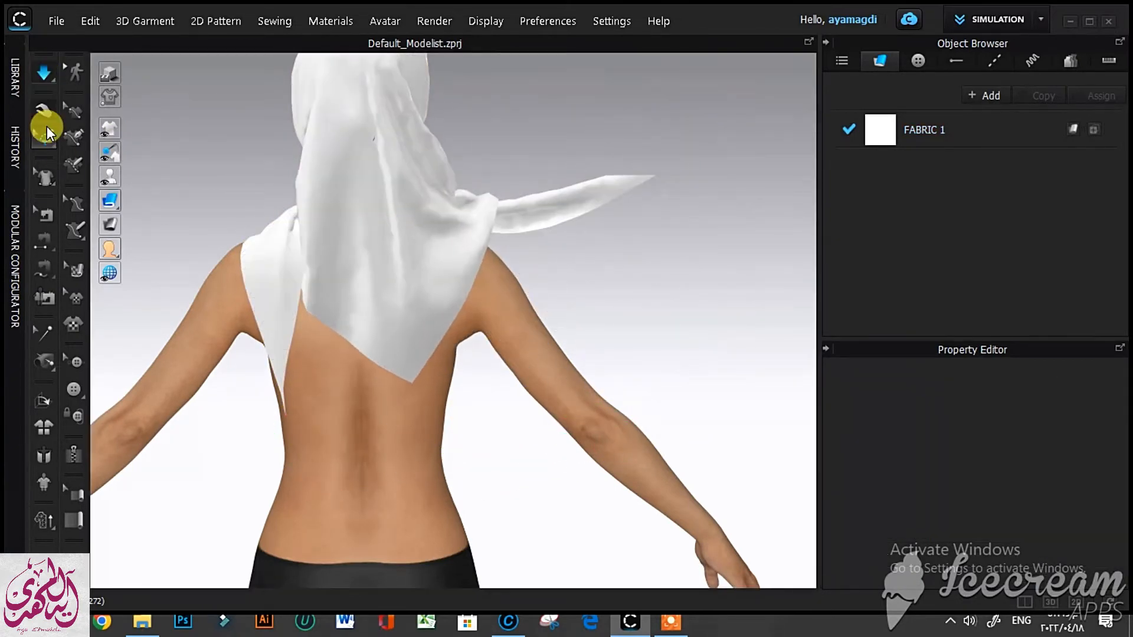
click(47, 135)
click(351, 337)
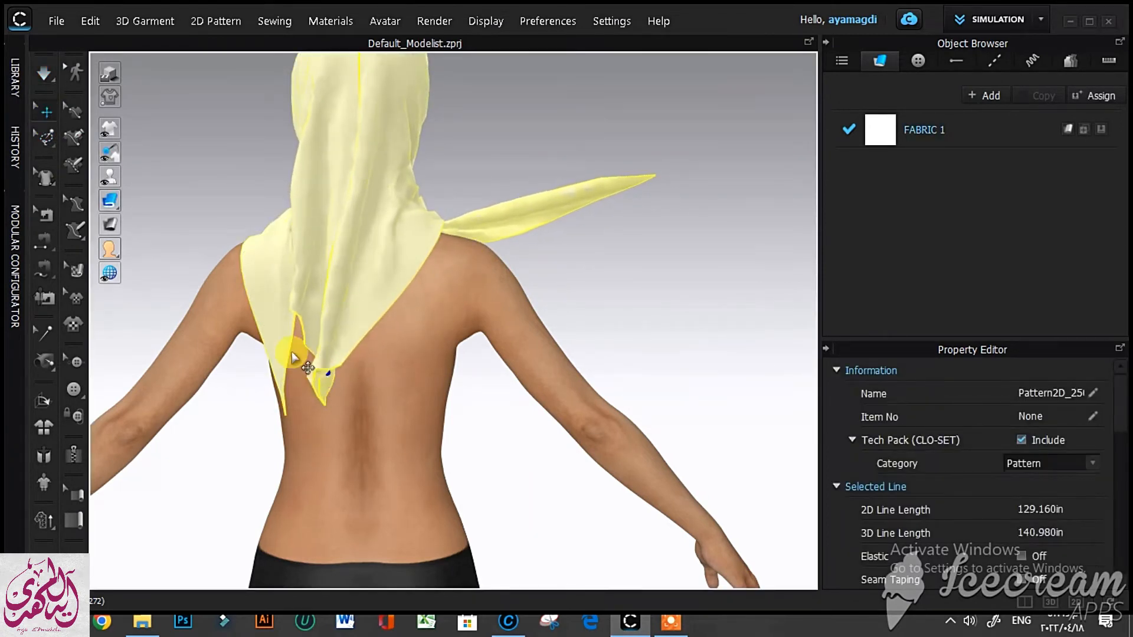
Tack the scarf's hanging rear point to the avatar's back and simulate the drape
click(44, 371)
click(80, 379)
right_drag(165, 394, 283, 381)
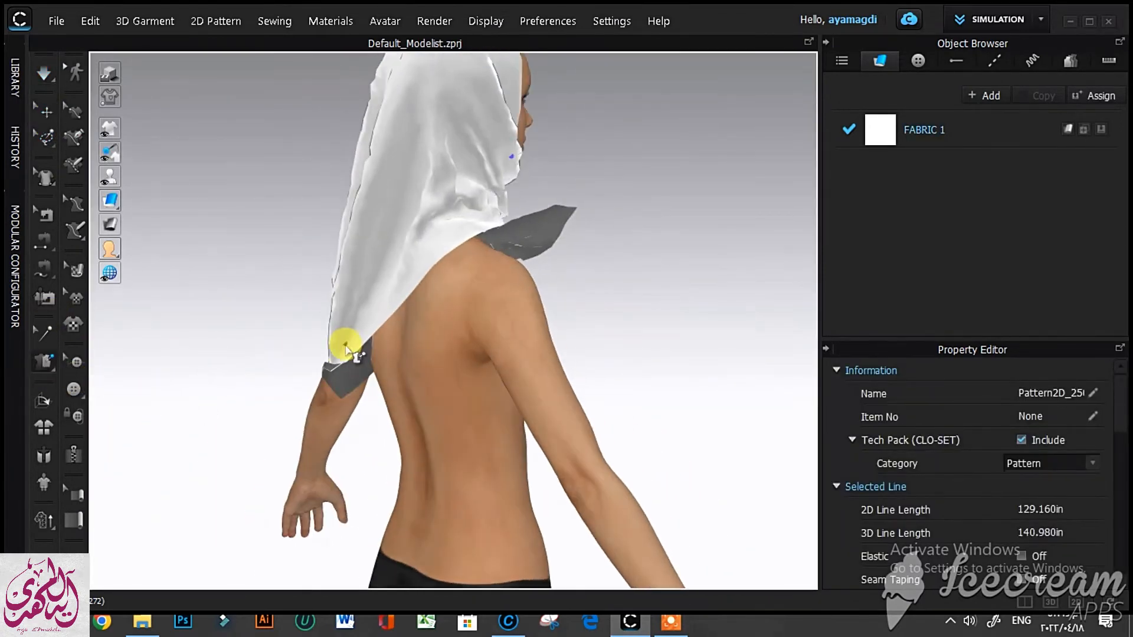
click(344, 355)
click(389, 356)
click(47, 83)
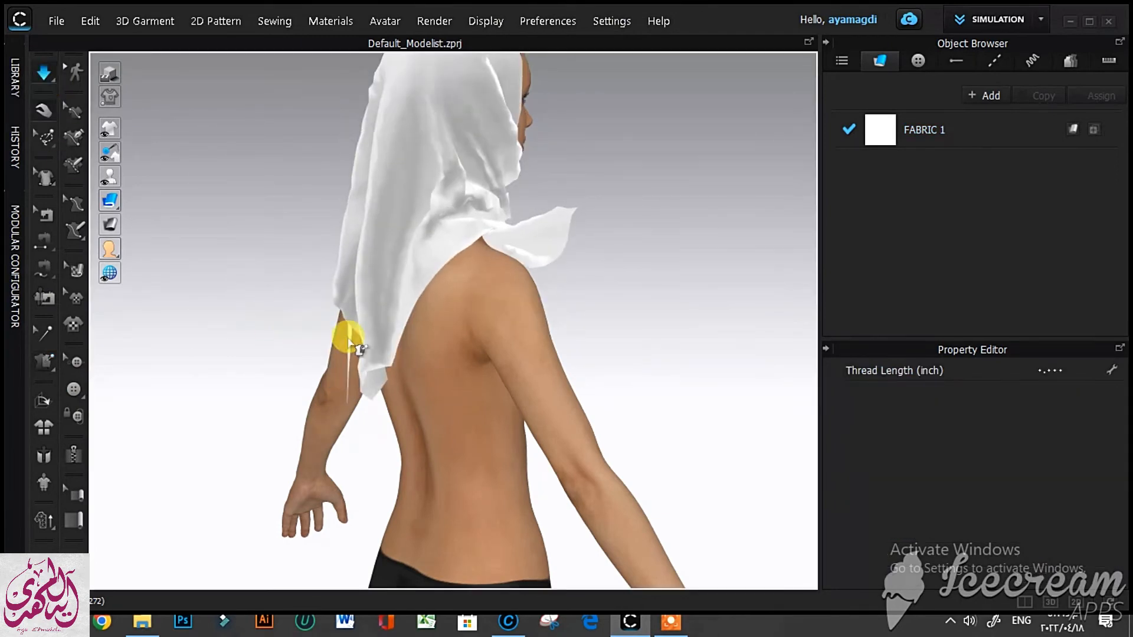
key(space)
right_drag(348, 337, 298, 381)
key(space)
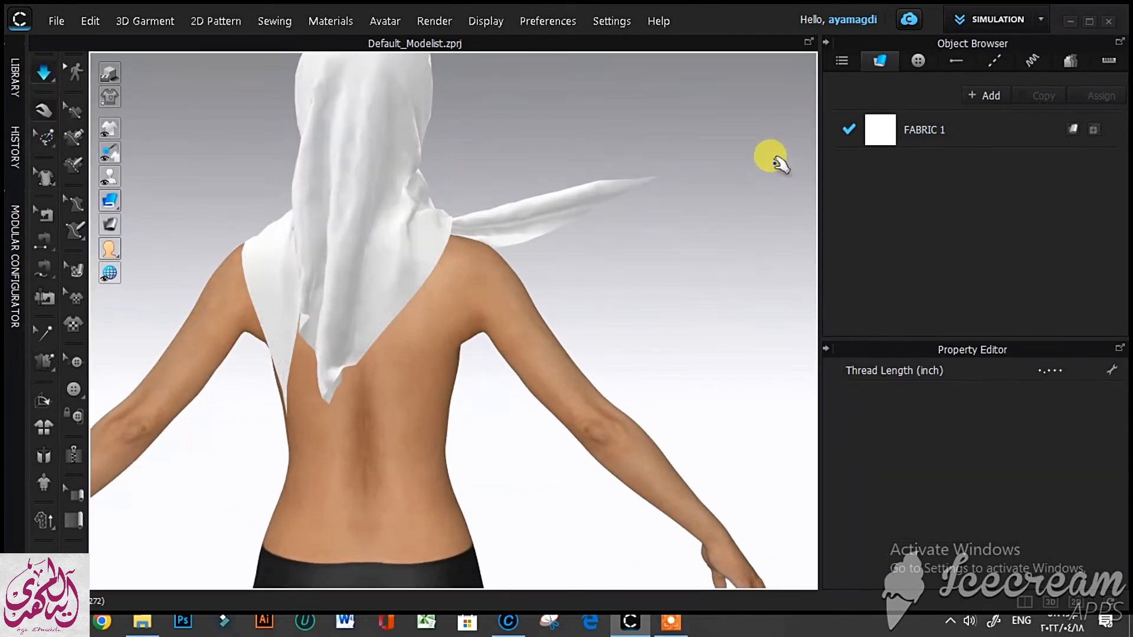
Move the outstretched right-side scarf corner across behind the back, and pin and pull the left-side corner straight out backwards
click(45, 137)
click(673, 156)
drag(672, 157, 289, 267)
right_drag(414, 268, 449, 478)
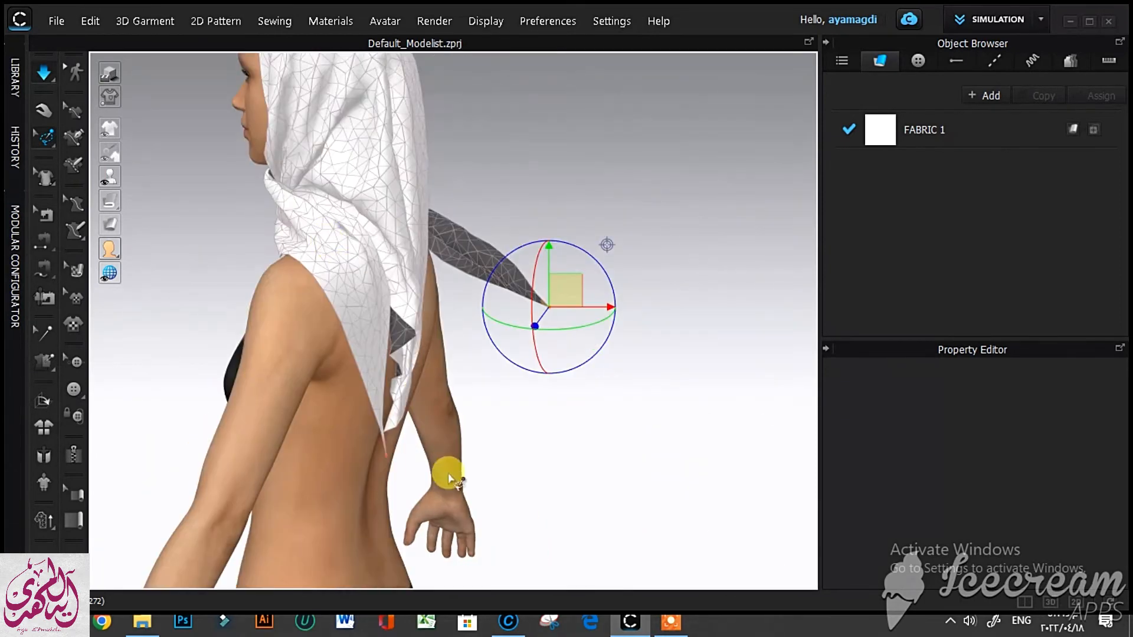
drag(386, 457, 560, 307)
Bring the right-side scarf corner in beneath the outstretched left-side tail, close to the avatar's back
middle_drag(554, 306, 493, 528)
scroll(493, 529, up, 2)
click(601, 481)
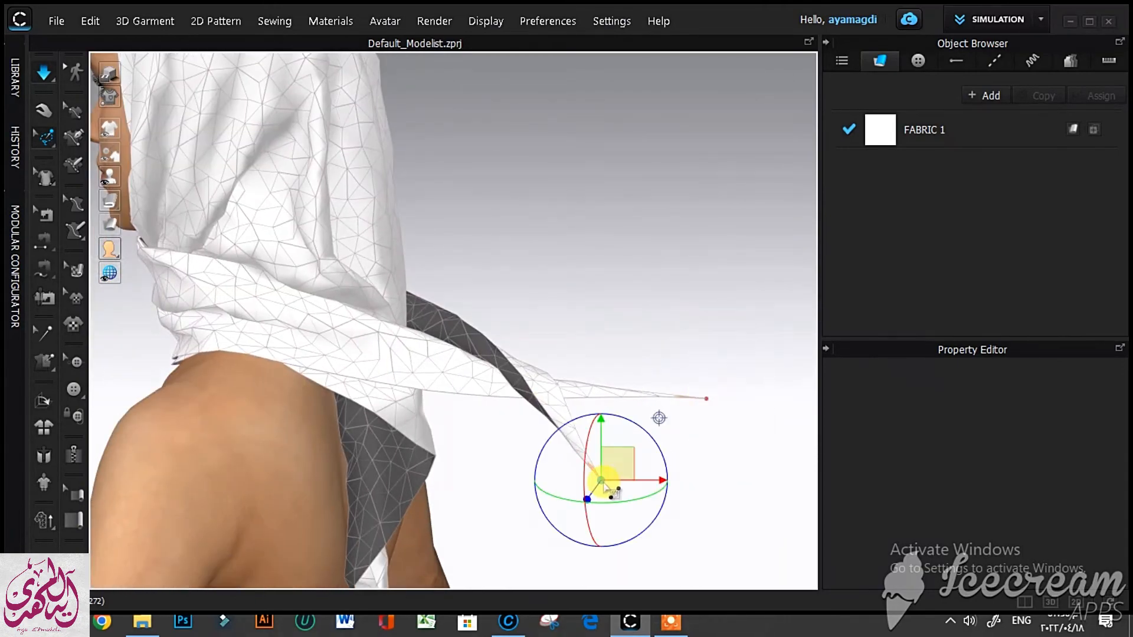
scroll(602, 479, up, 2)
drag(617, 466, 411, 441)
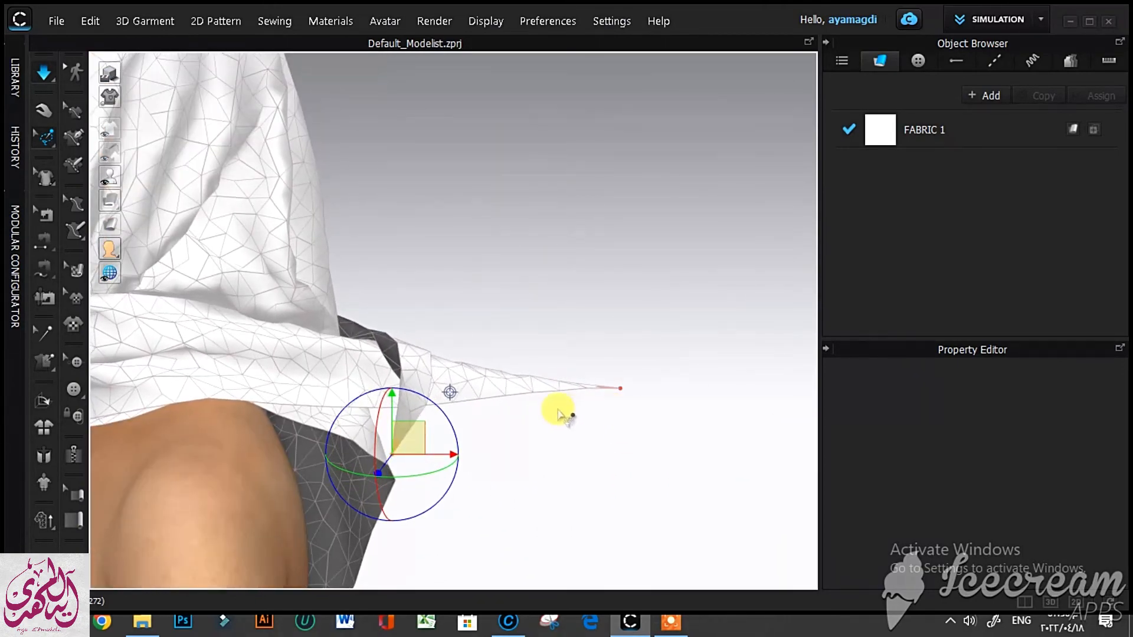
right_drag(560, 411, 549, 415)
click(552, 356)
right_drag(553, 357, 580, 338)
drag(580, 338, 678, 361)
right_drag(677, 361, 546, 398)
click(411, 451)
scroll(407, 455, down, 2)
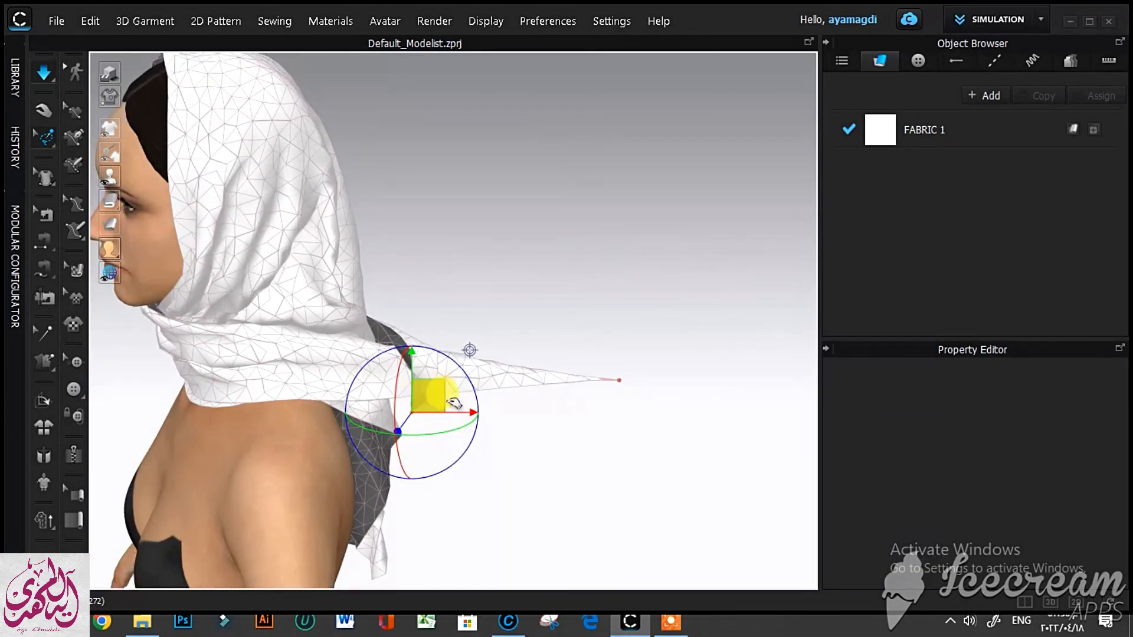
Pull the right-side scarf corner down along the left side of the avatar's back while the cloth simulates
key(space)
click(45, 138)
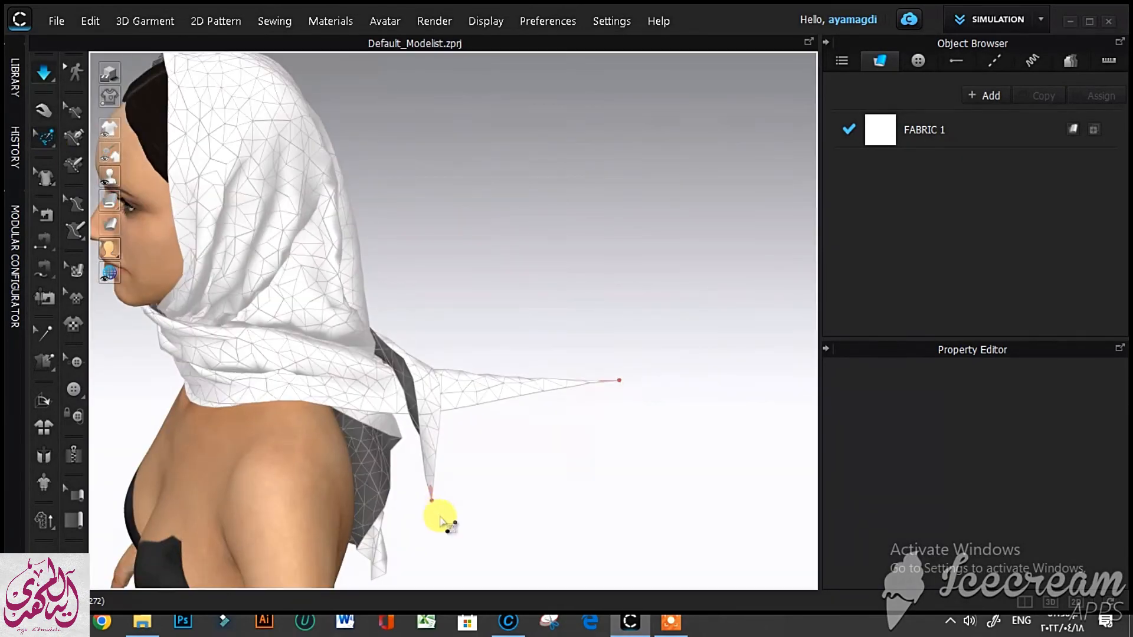
drag(401, 443, 380, 571)
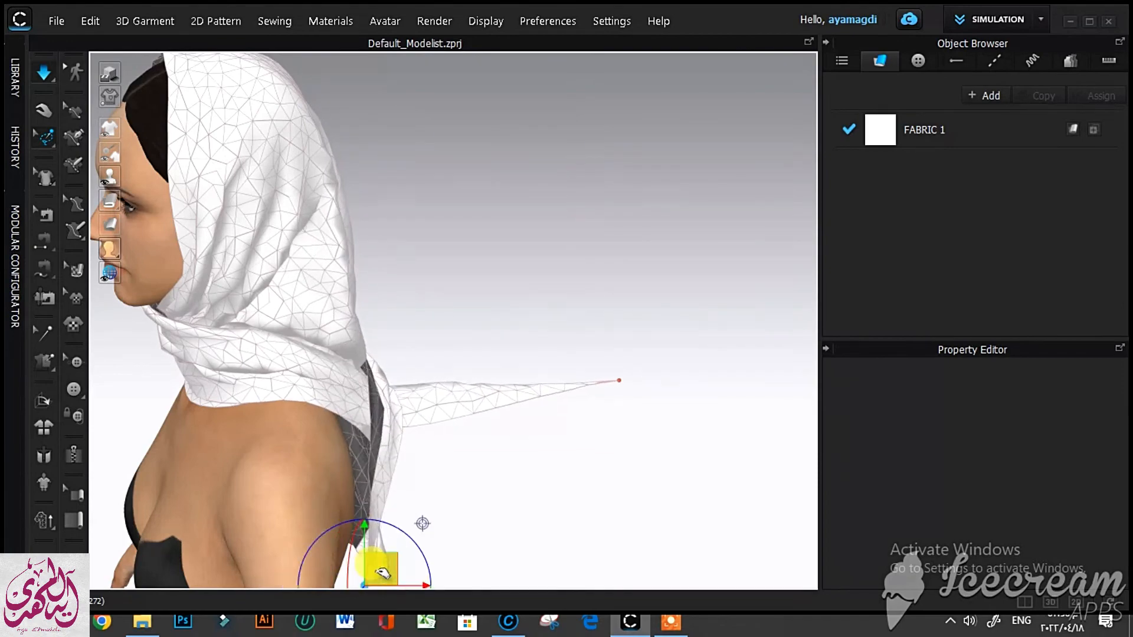
Move the left-side scarf corner across and down to the avatar's right so the two tails cross at the back
right_drag(492, 525, 465, 403)
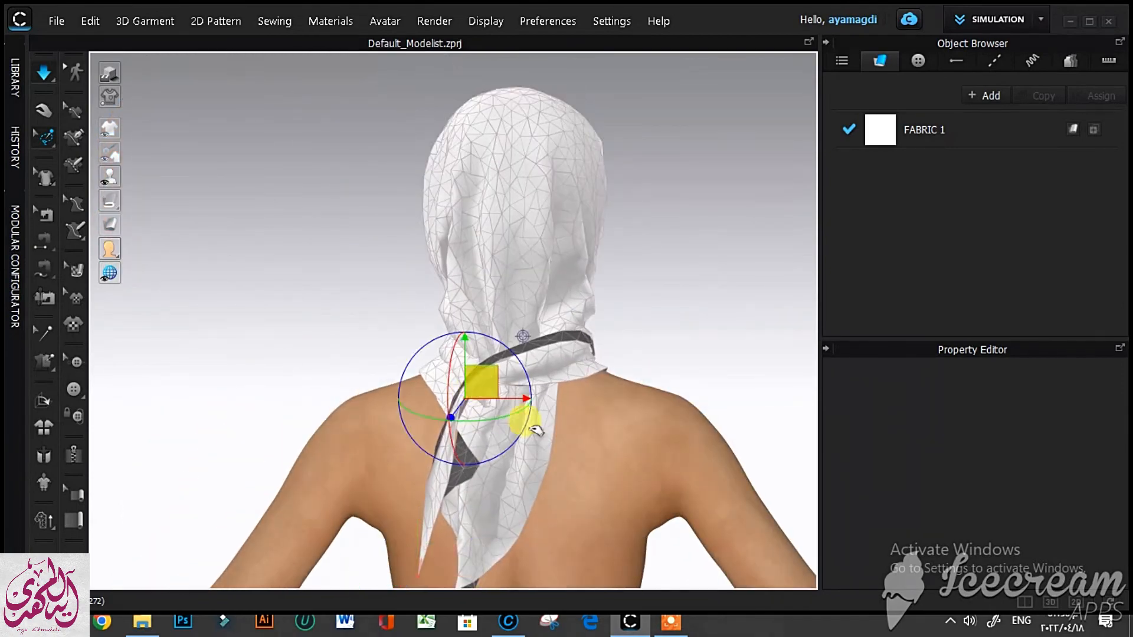
drag(529, 425, 572, 528)
right_drag(572, 528, 473, 499)
middle_drag(473, 499, 335, 374)
drag(392, 410, 709, 485)
right_drag(424, 473, 508, 475)
scroll(511, 477, down, 3)
middle_drag(549, 498, 536, 518)
Simulate the crossed tails until they settle on the avatar's back and check the finished headscarf from the front
click(44, 332)
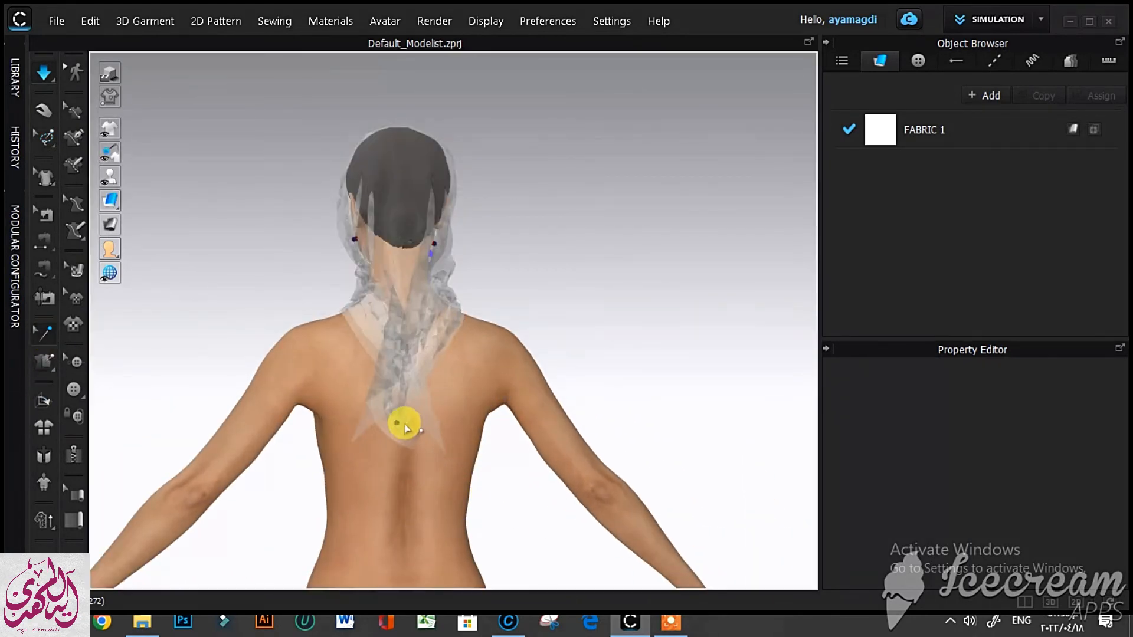
click(44, 72)
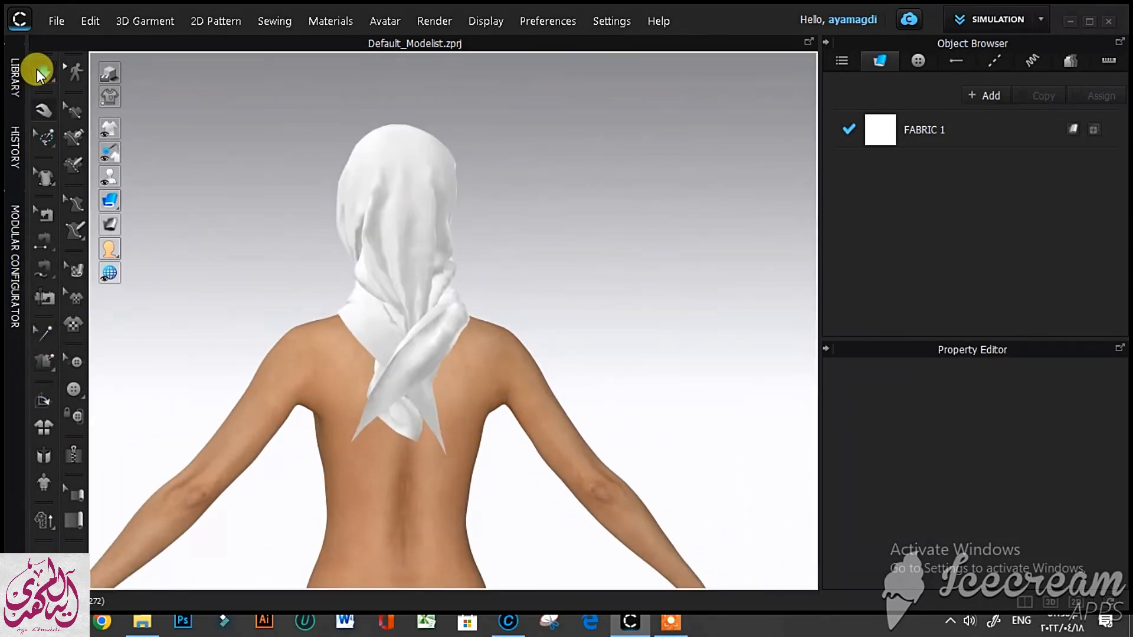
click(405, 432)
click(413, 510)
right_drag(430, 519, 496, 481)
click(674, 624)
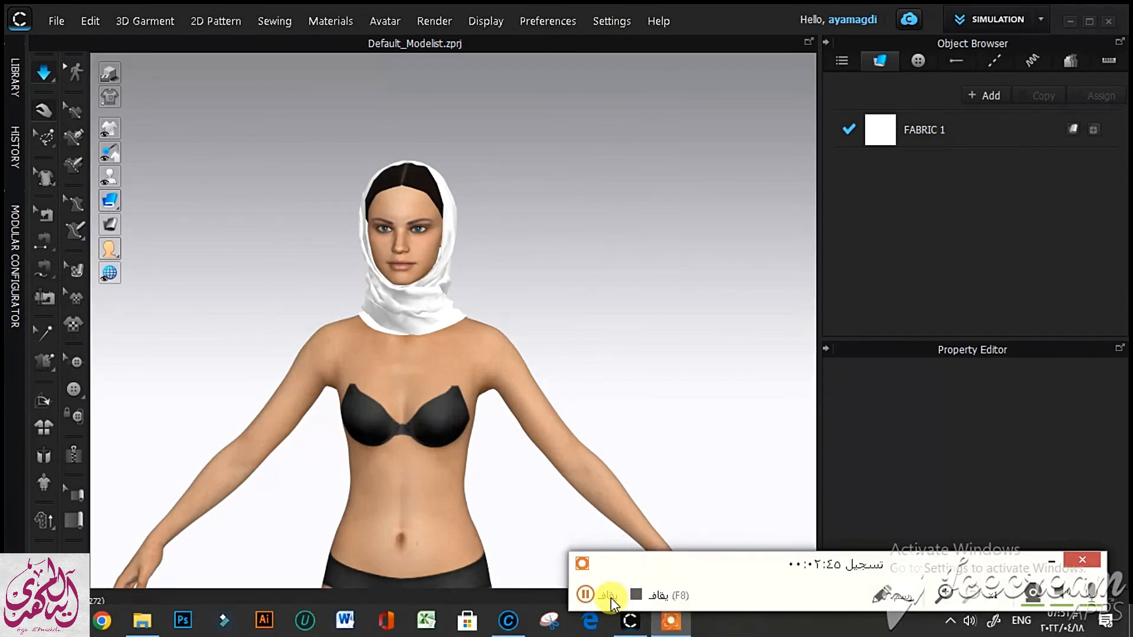